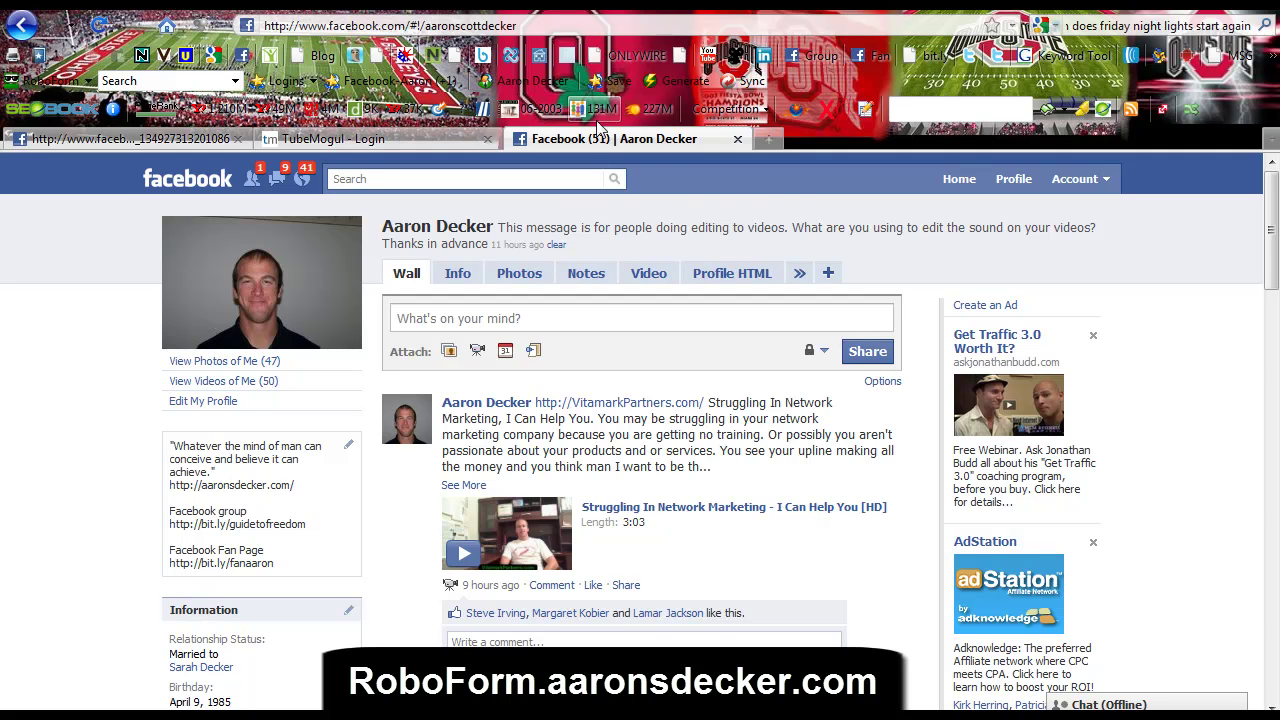
Try the RoboForm password generator twice and glance at the synchronisation options.
click(686, 82)
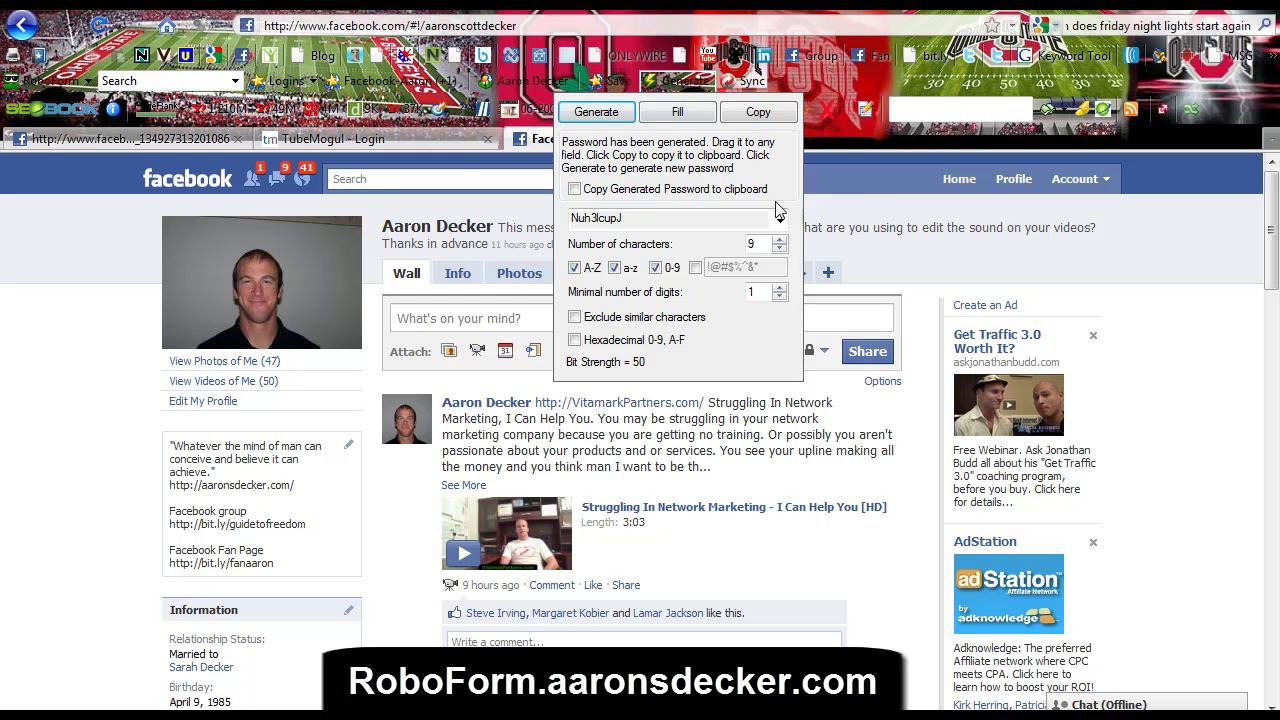
click(869, 201)
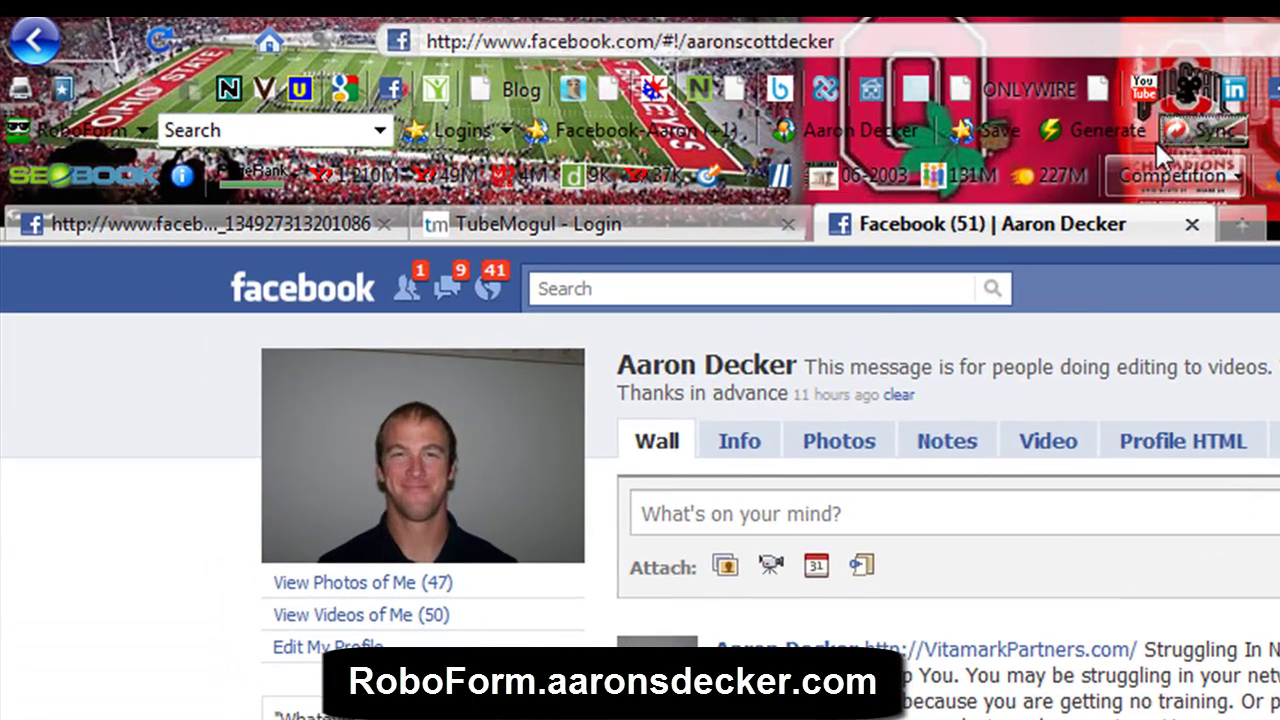
click(760, 95)
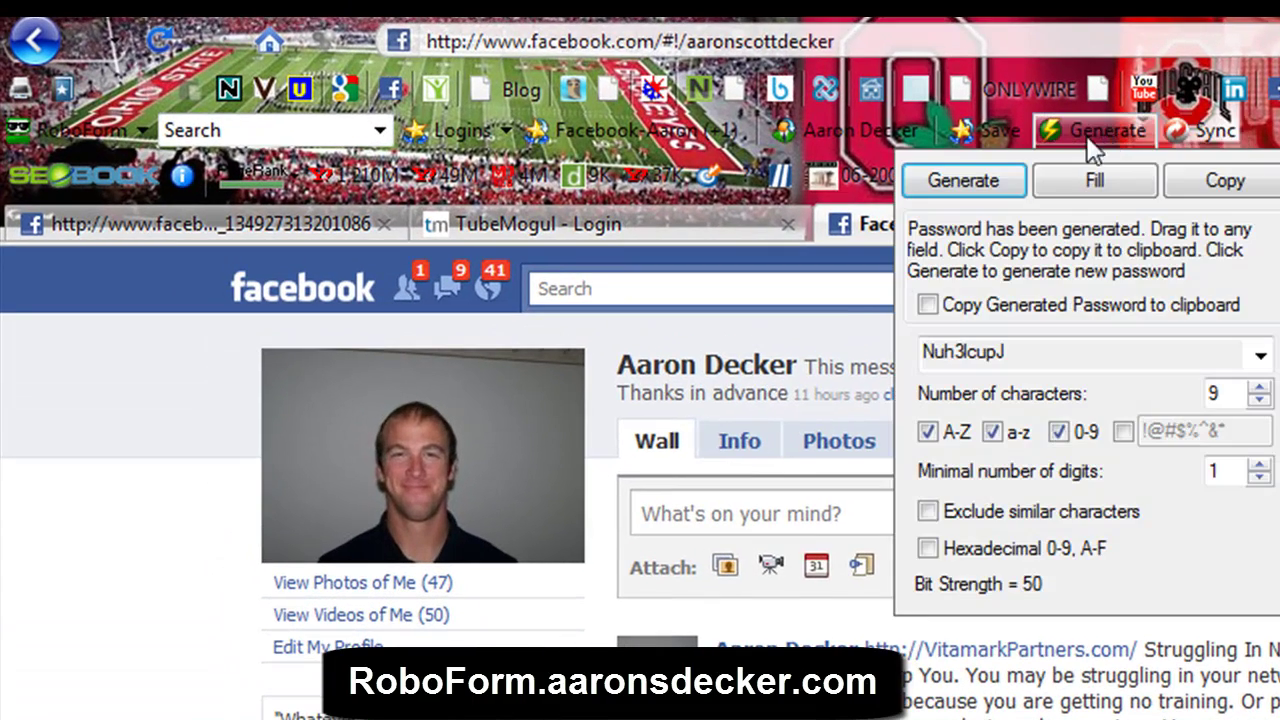
click(336, 130)
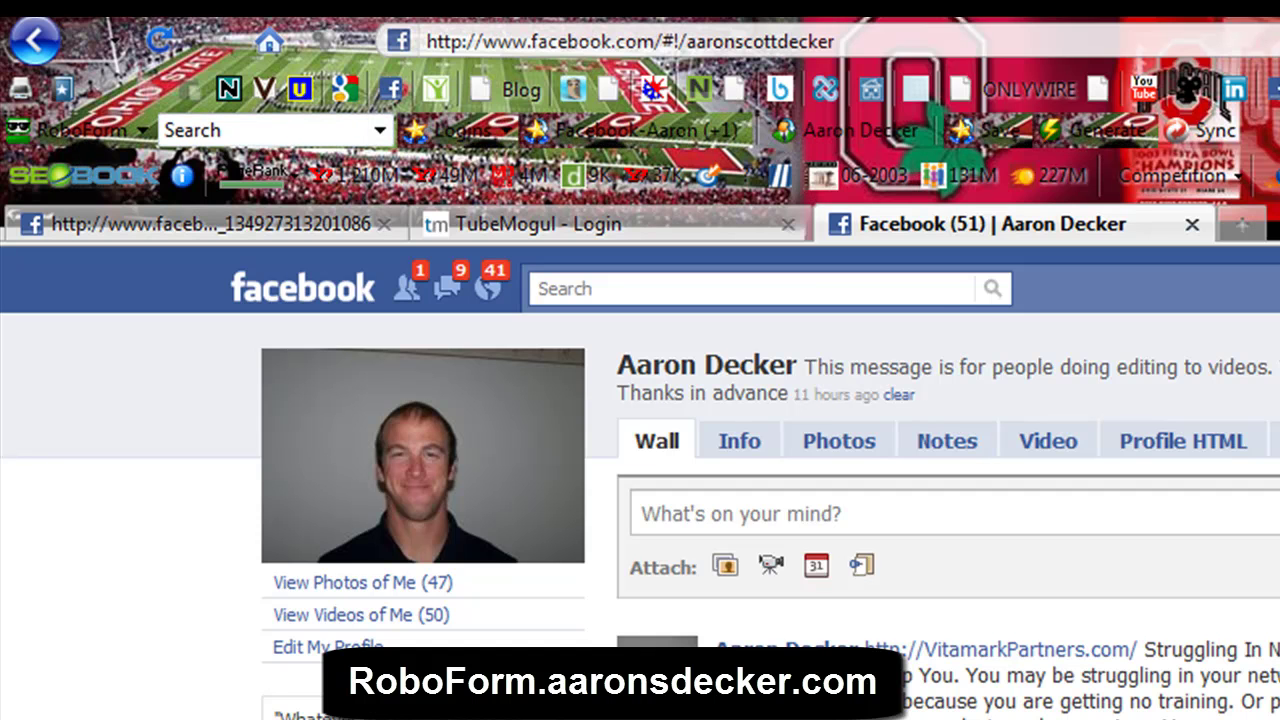
click(1205, 128)
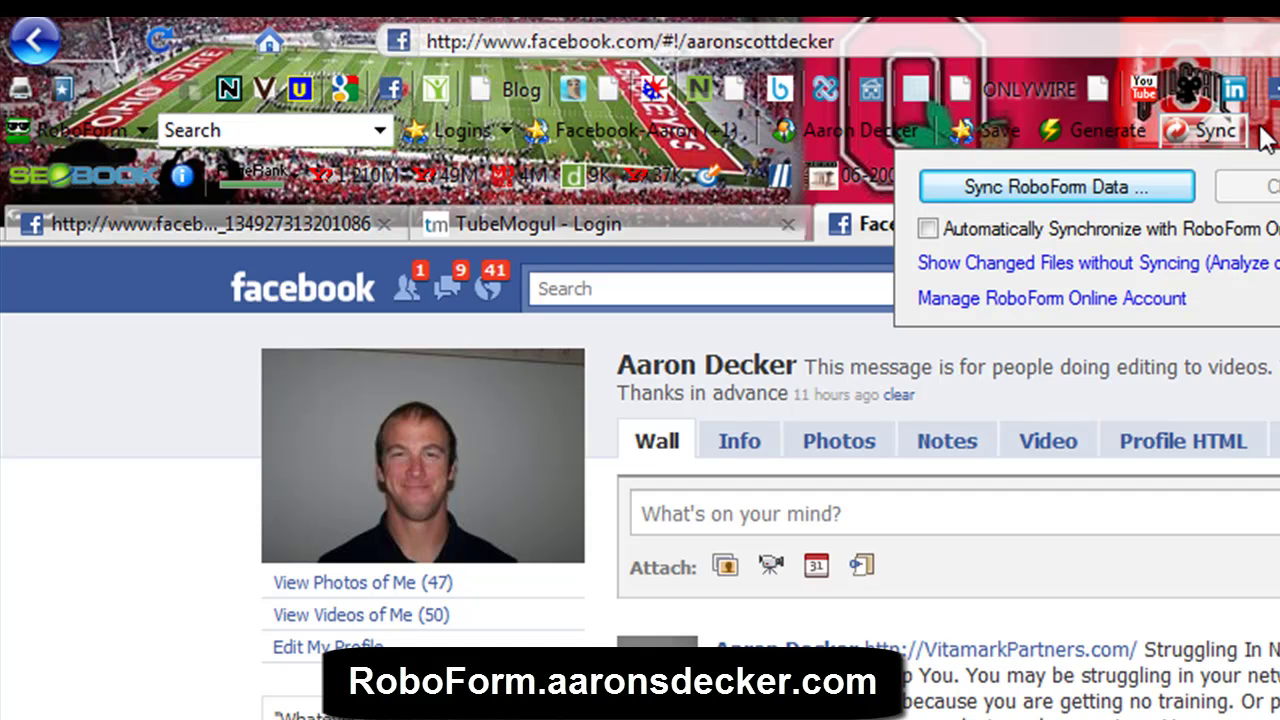
key(Escape)
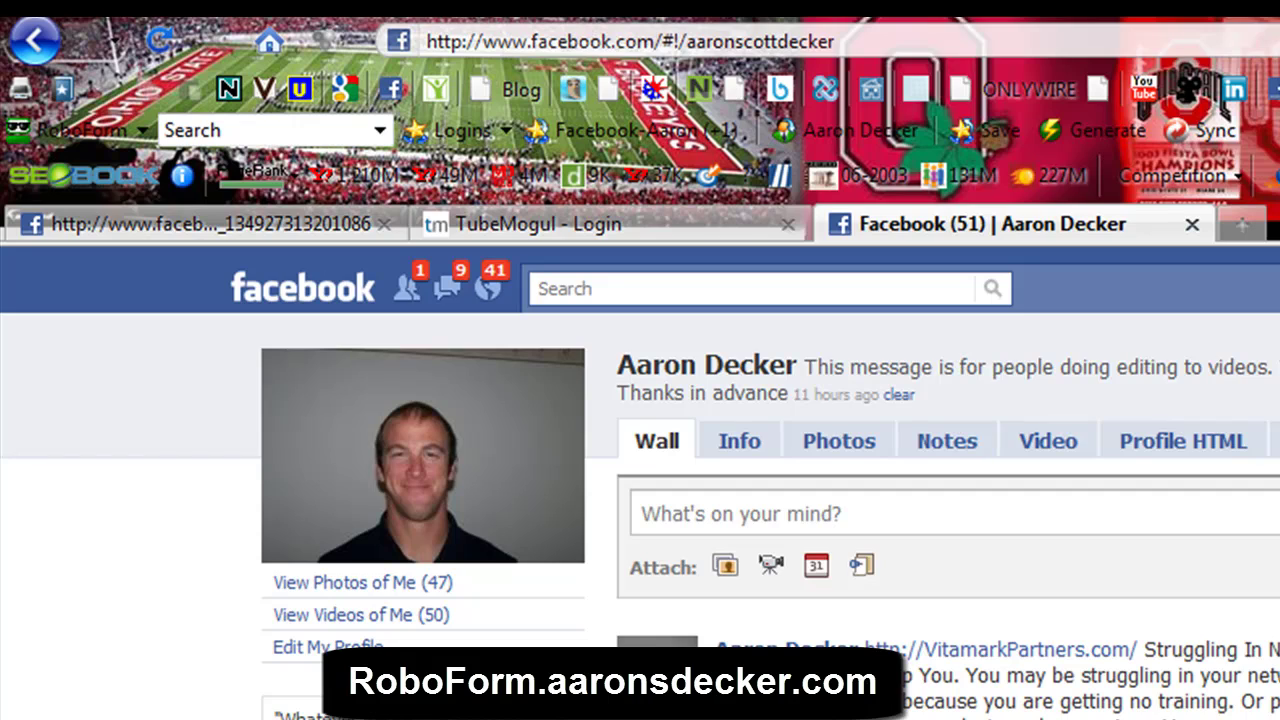
Go to the RoboForm Password Manager website via the 'robo' address-bar suggestion.
click(1138, 40)
text(robo)
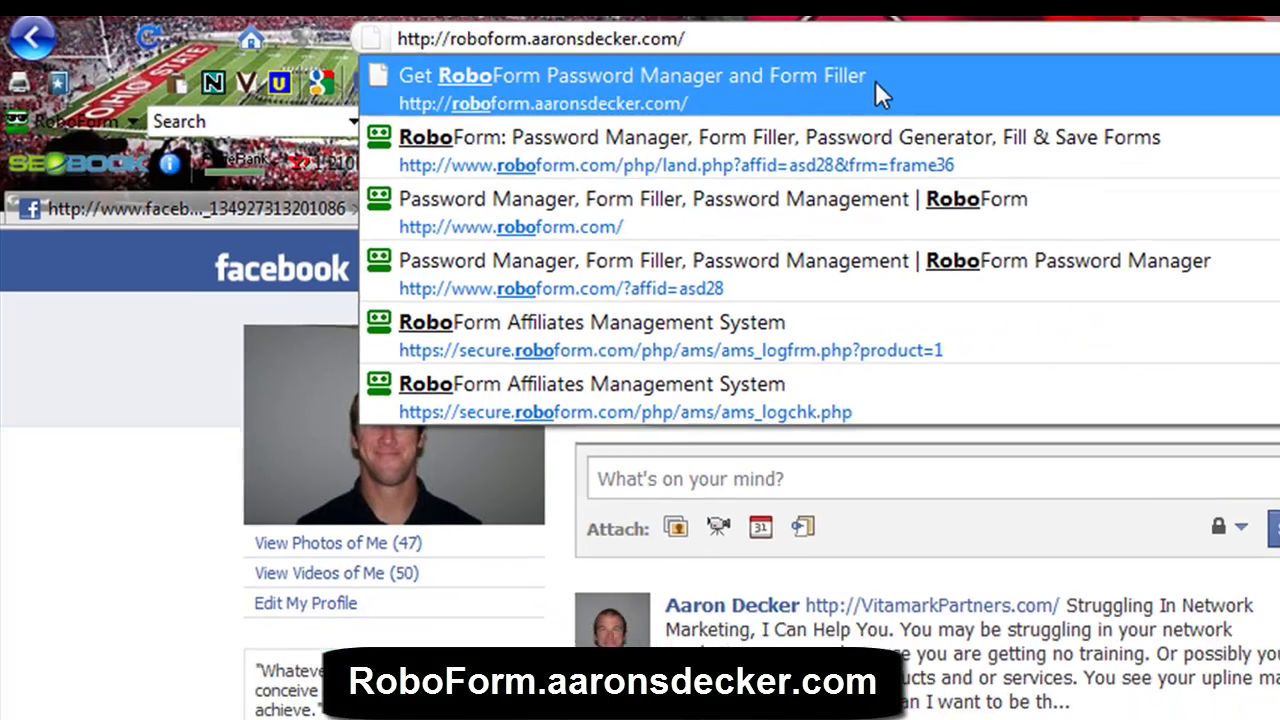
click(875, 80)
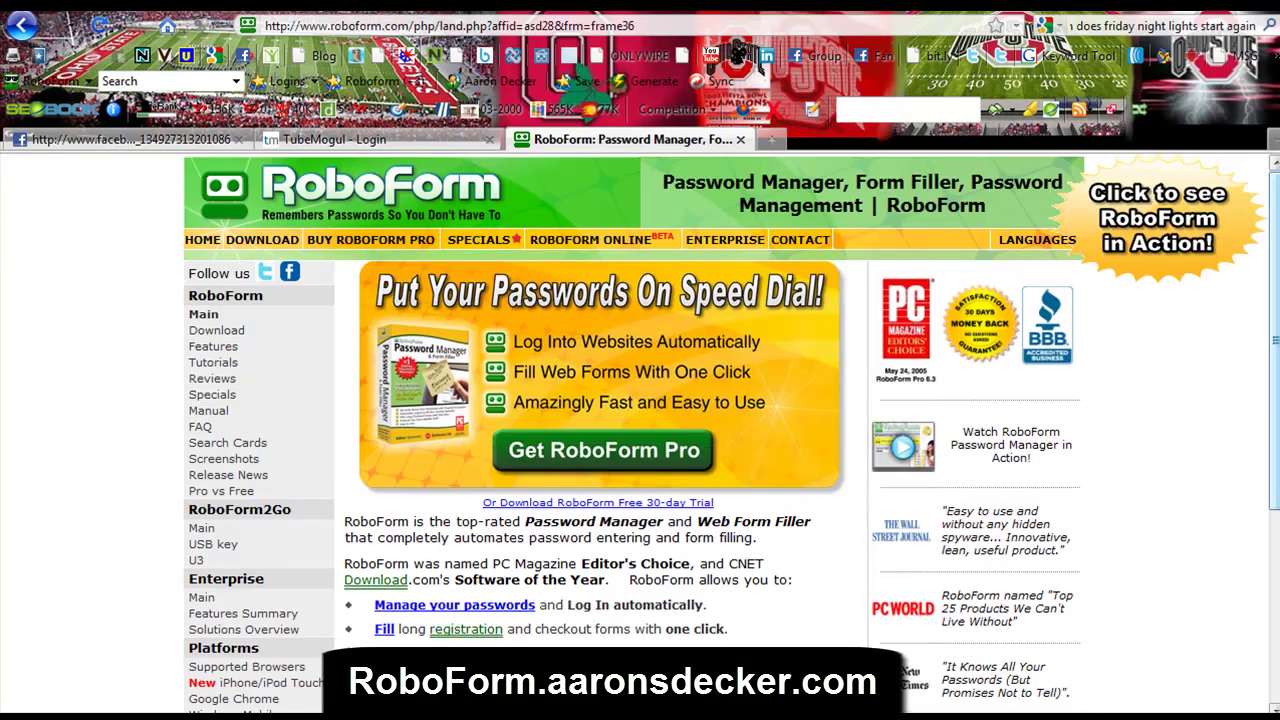
scroll(640, 430, down, 5)
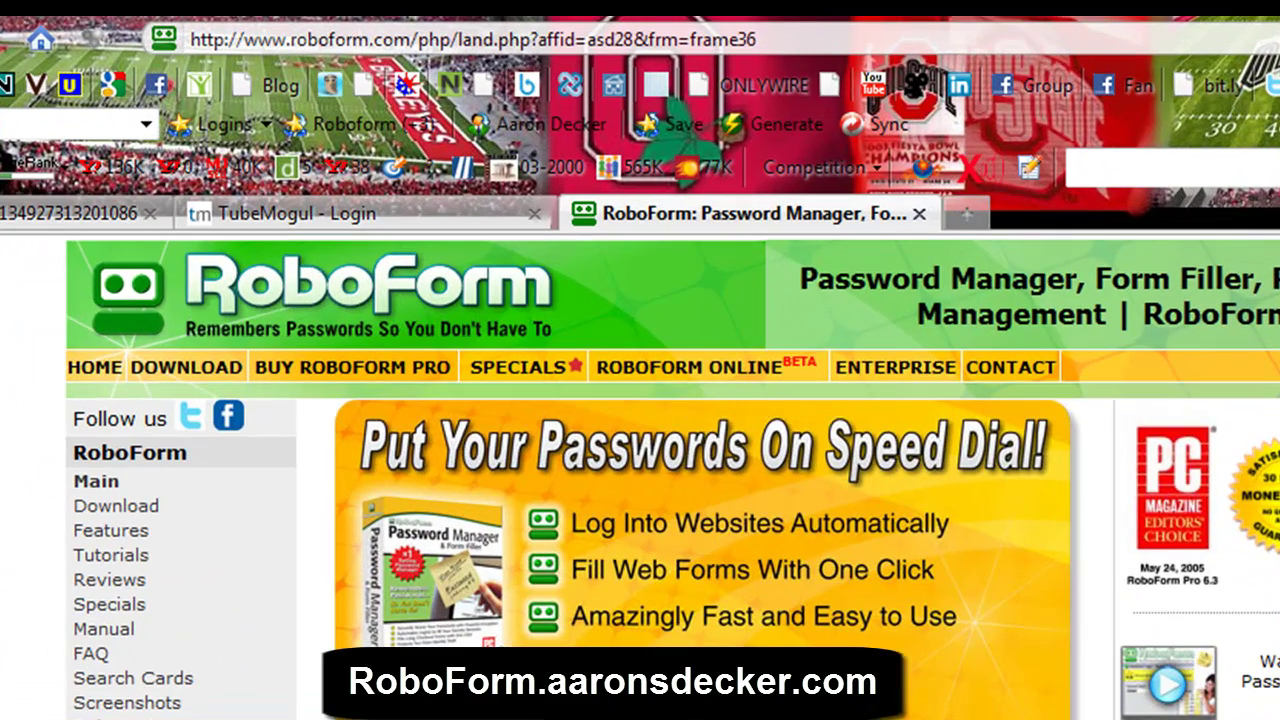
Shorten generated passwords from 9 to 7 characters in the password generator.
click(768, 127)
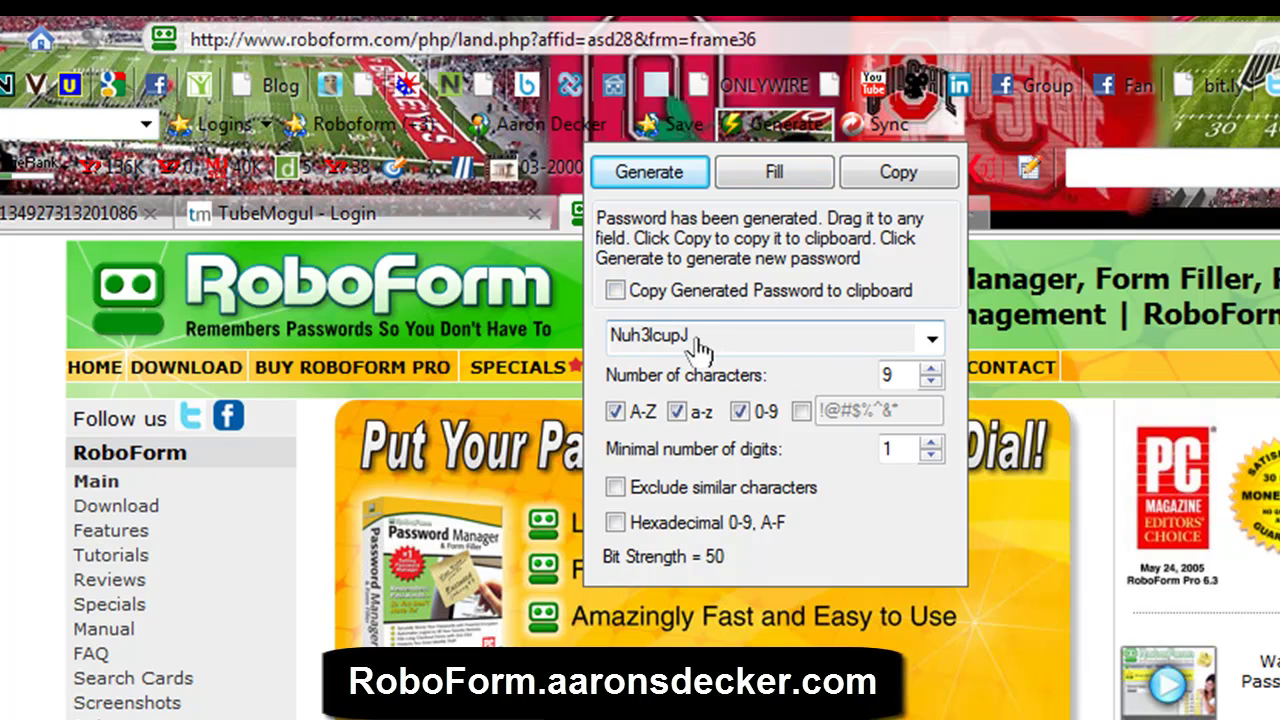
click(931, 382)
click(931, 382)
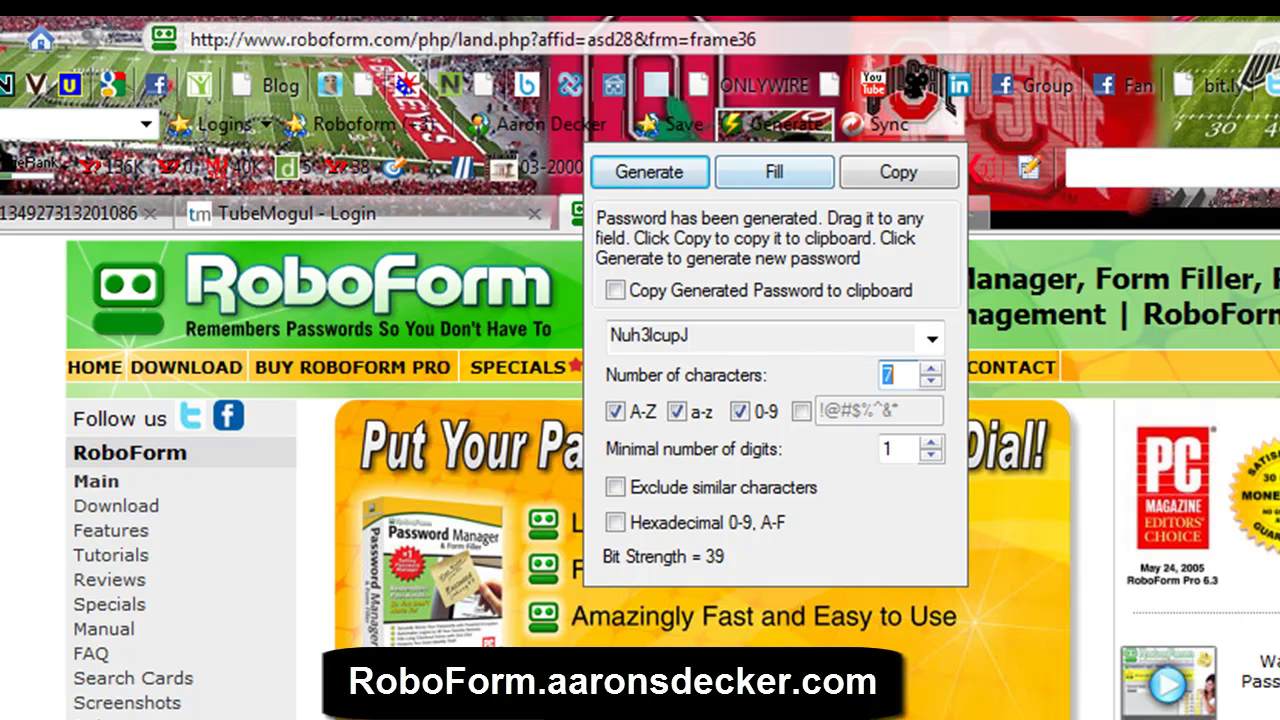
key(Escape)
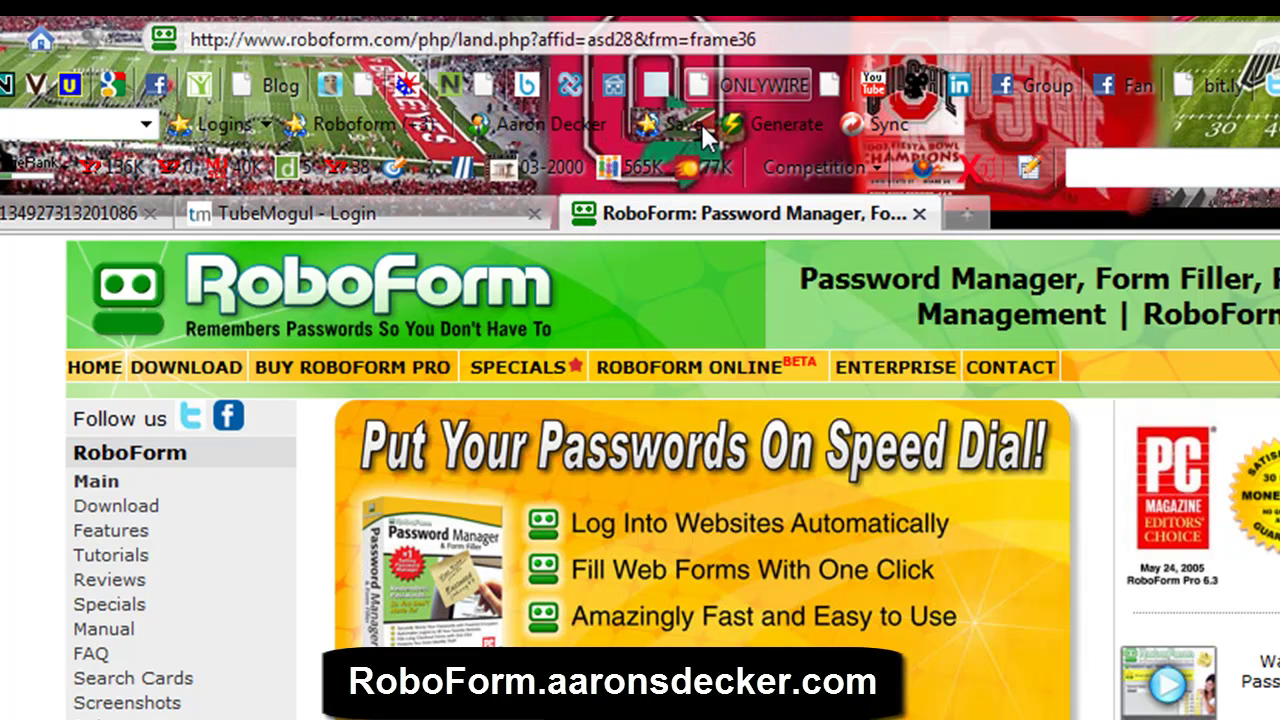
Inspect the saved Google login in the Passcard Editor, then bring up RoboForm's main menu.
click(508, 118)
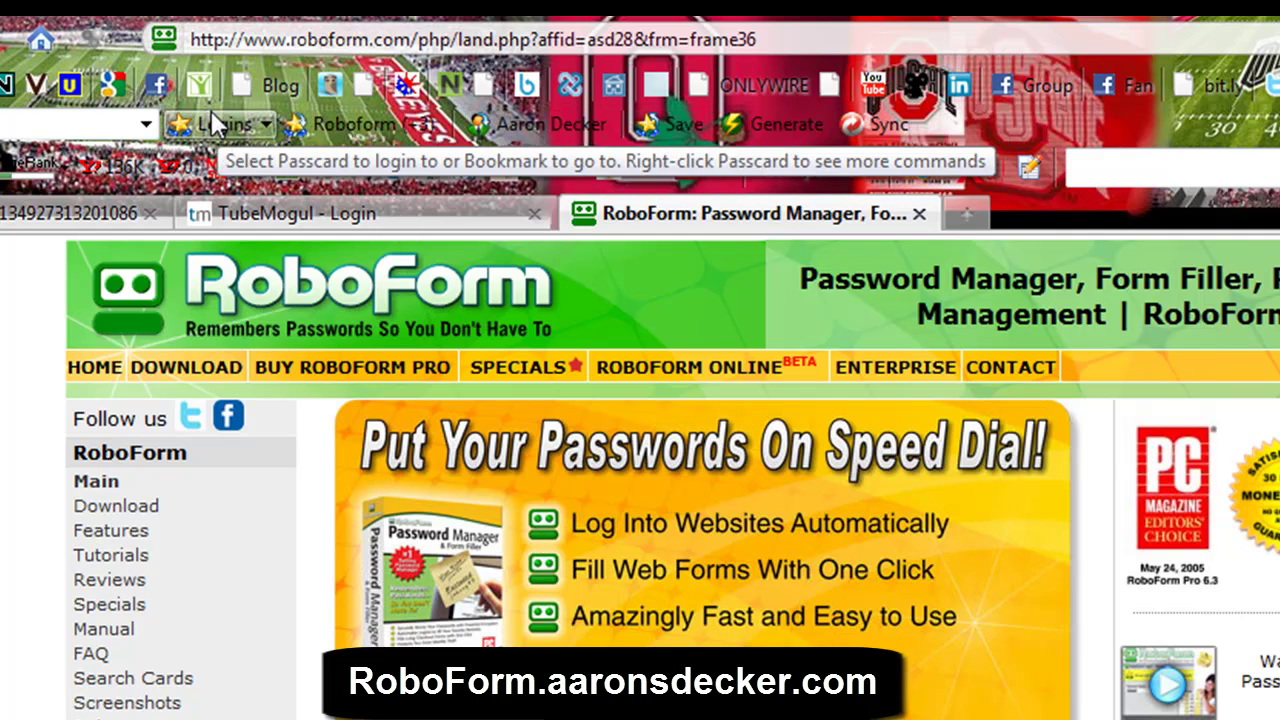
click(348, 123)
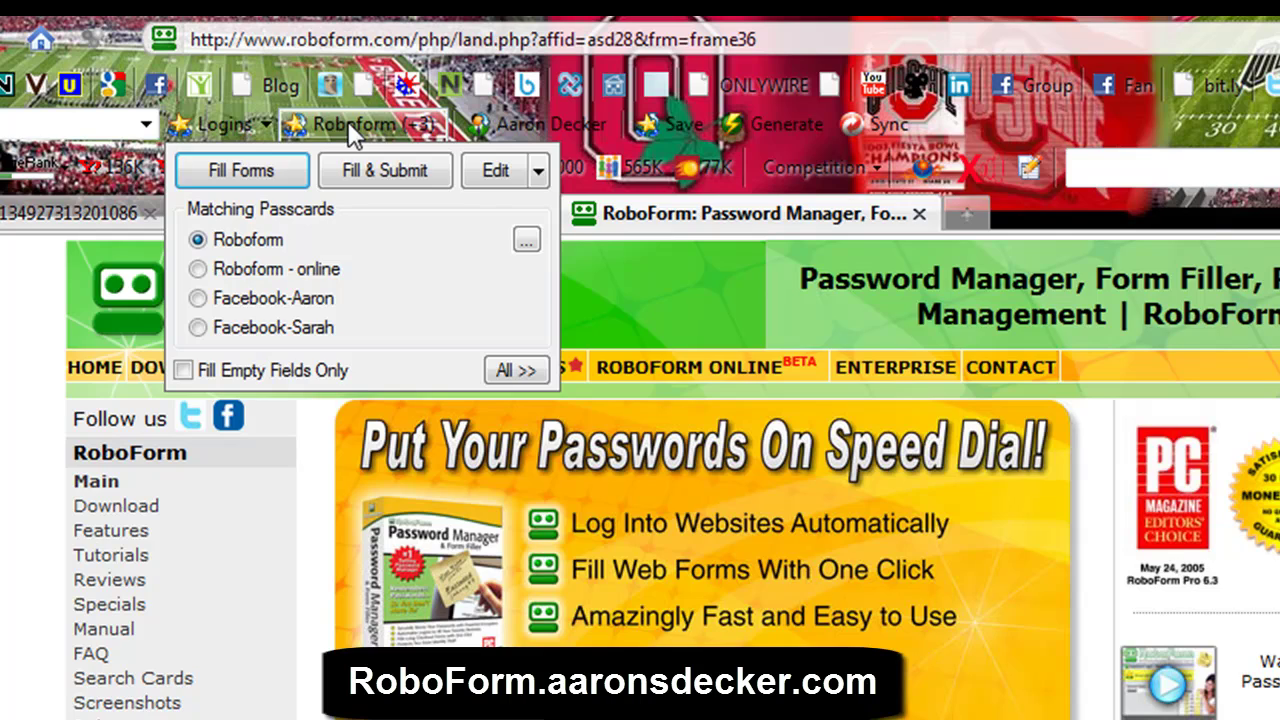
click(249, 123)
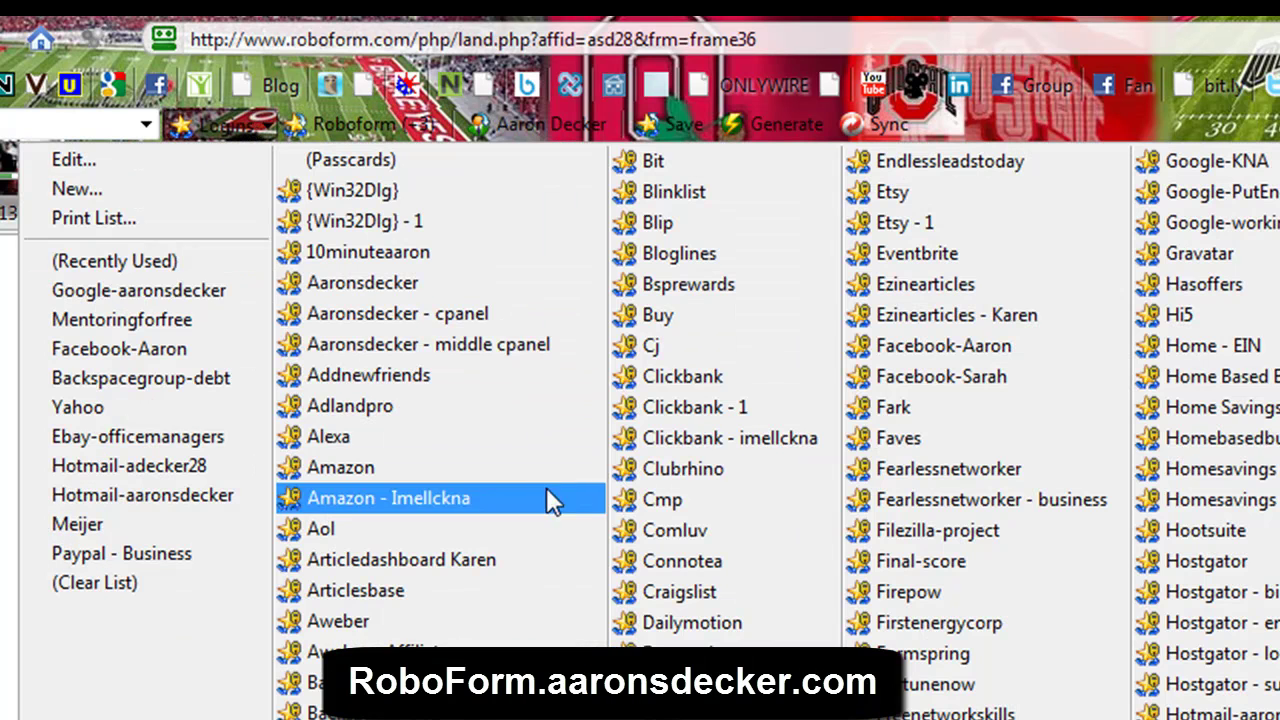
click(123, 165)
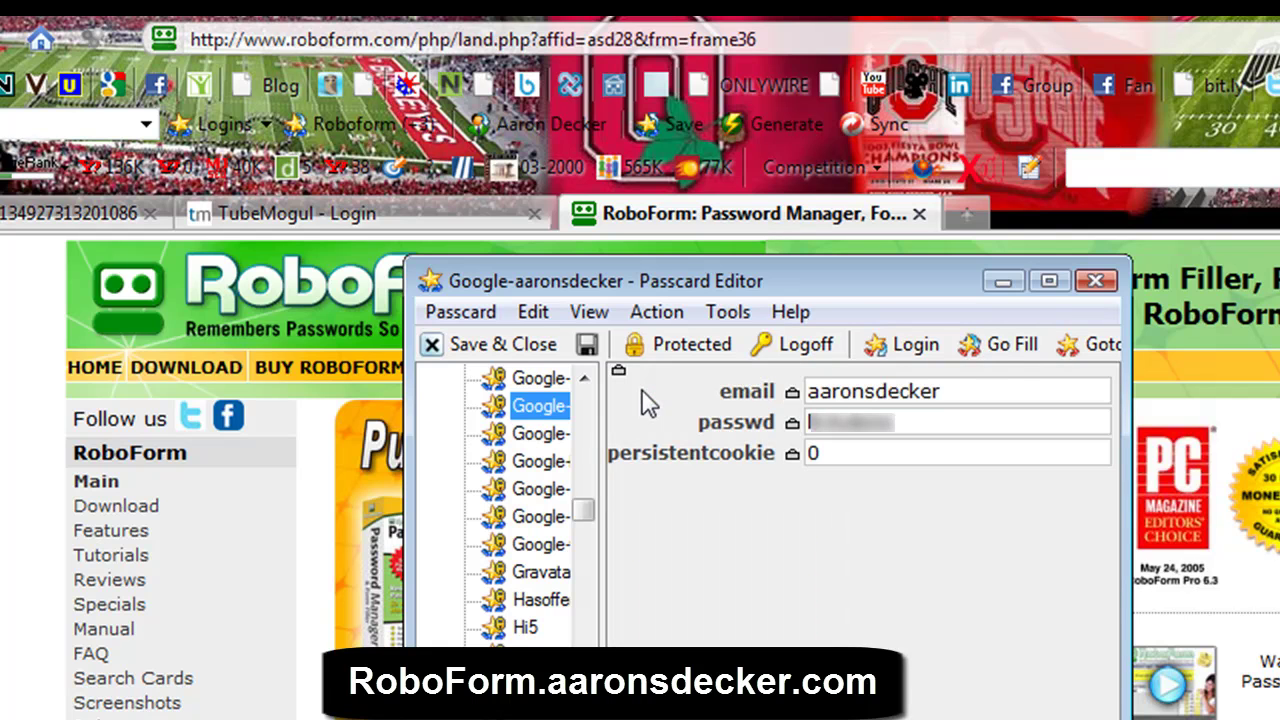
drag(586, 514, 586, 538)
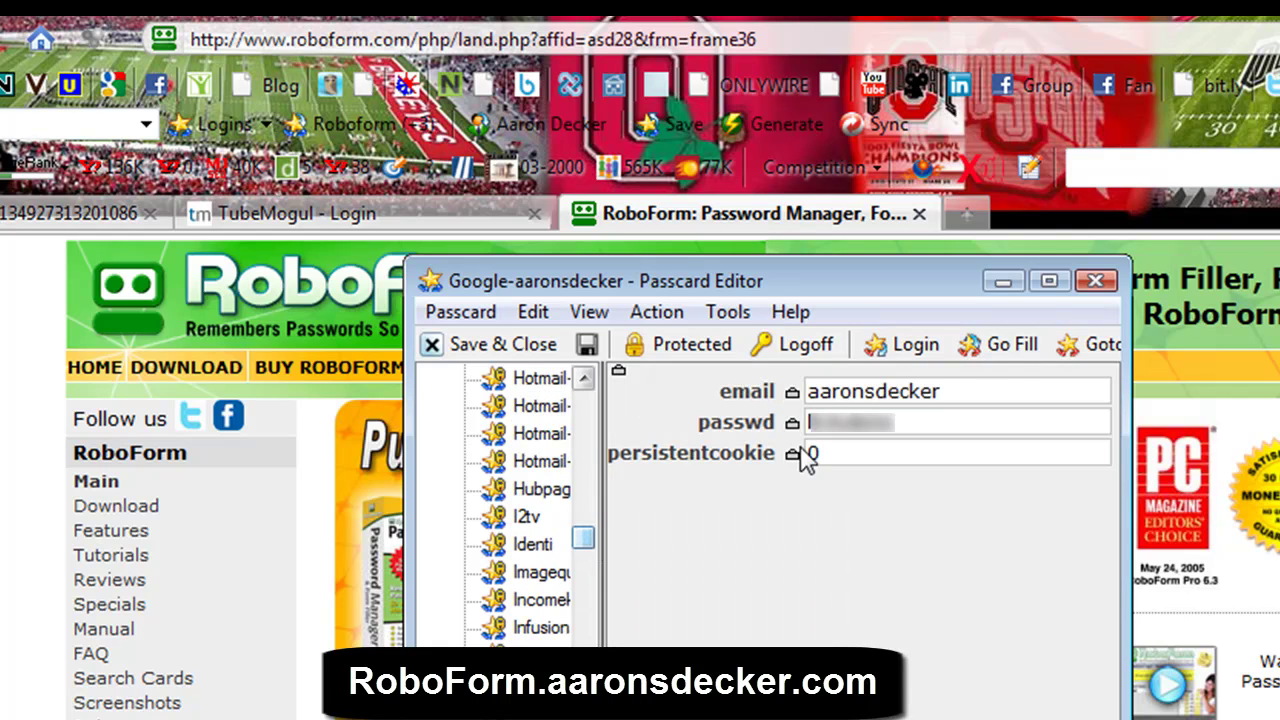
click(1096, 281)
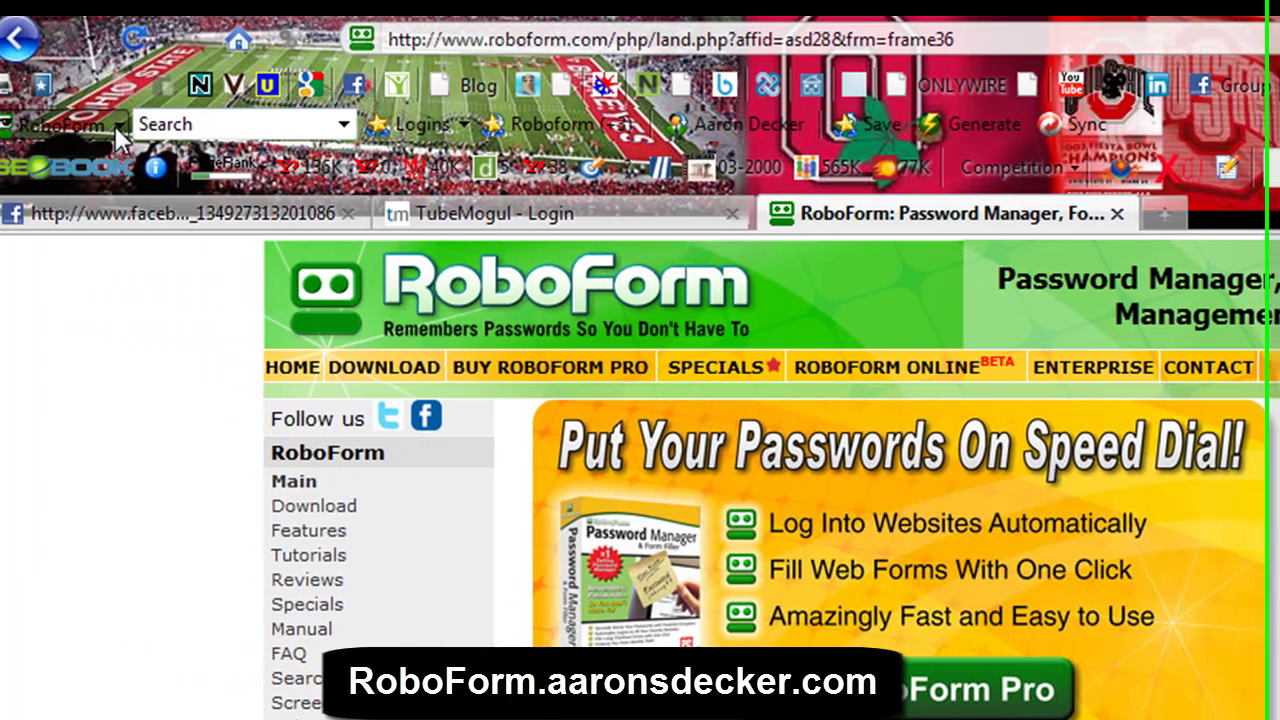
click(112, 125)
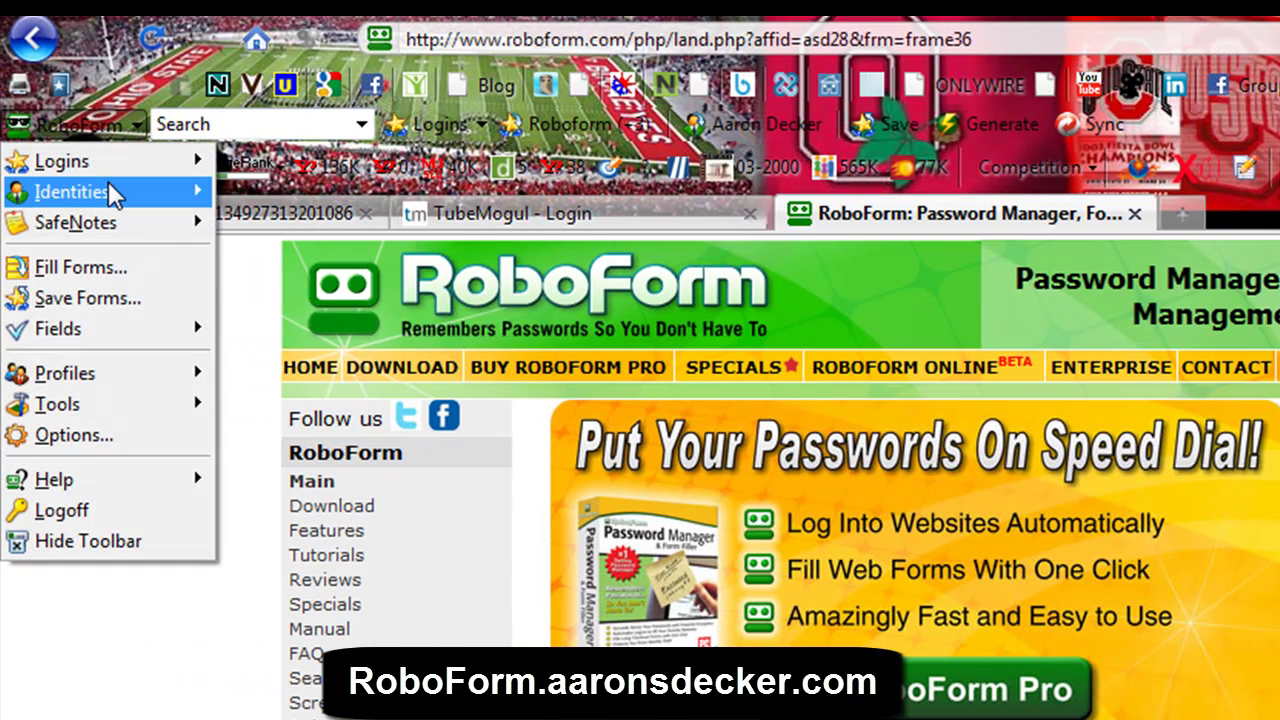
Open the saved identity in the Identity Editor and show its Person details.
mouse_move(113, 193)
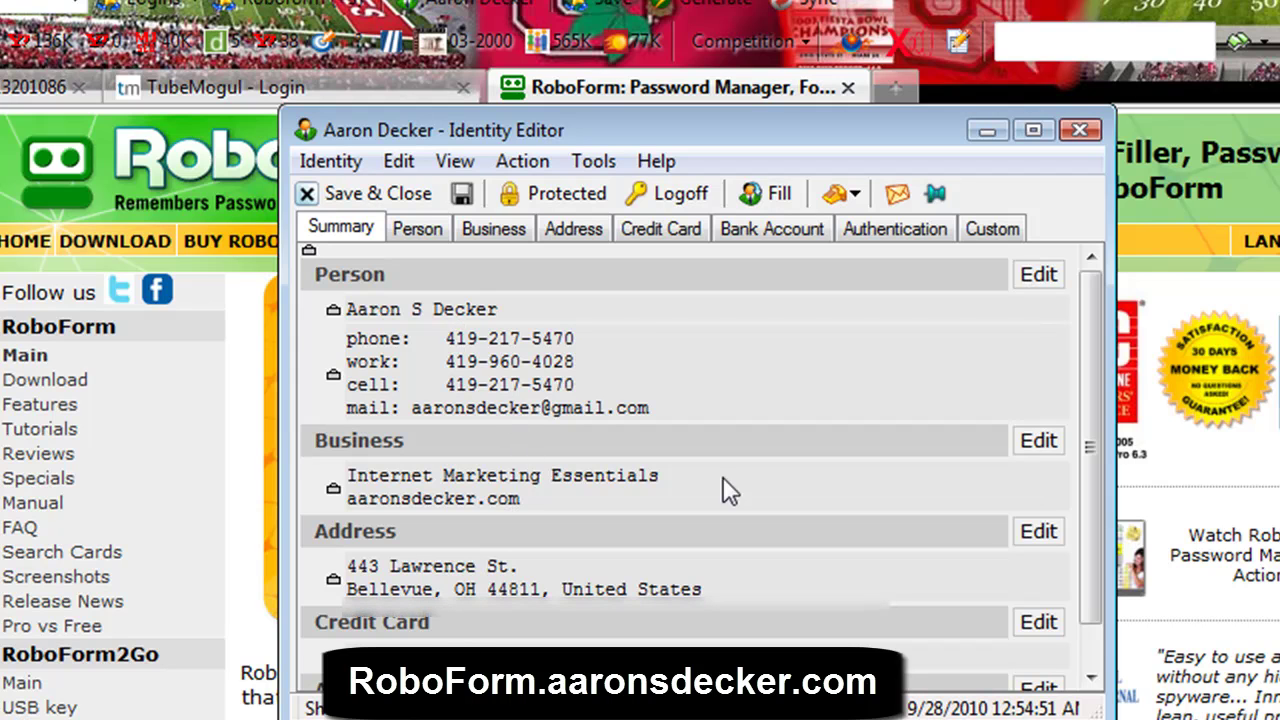
scroll(1120, 390, down, 1)
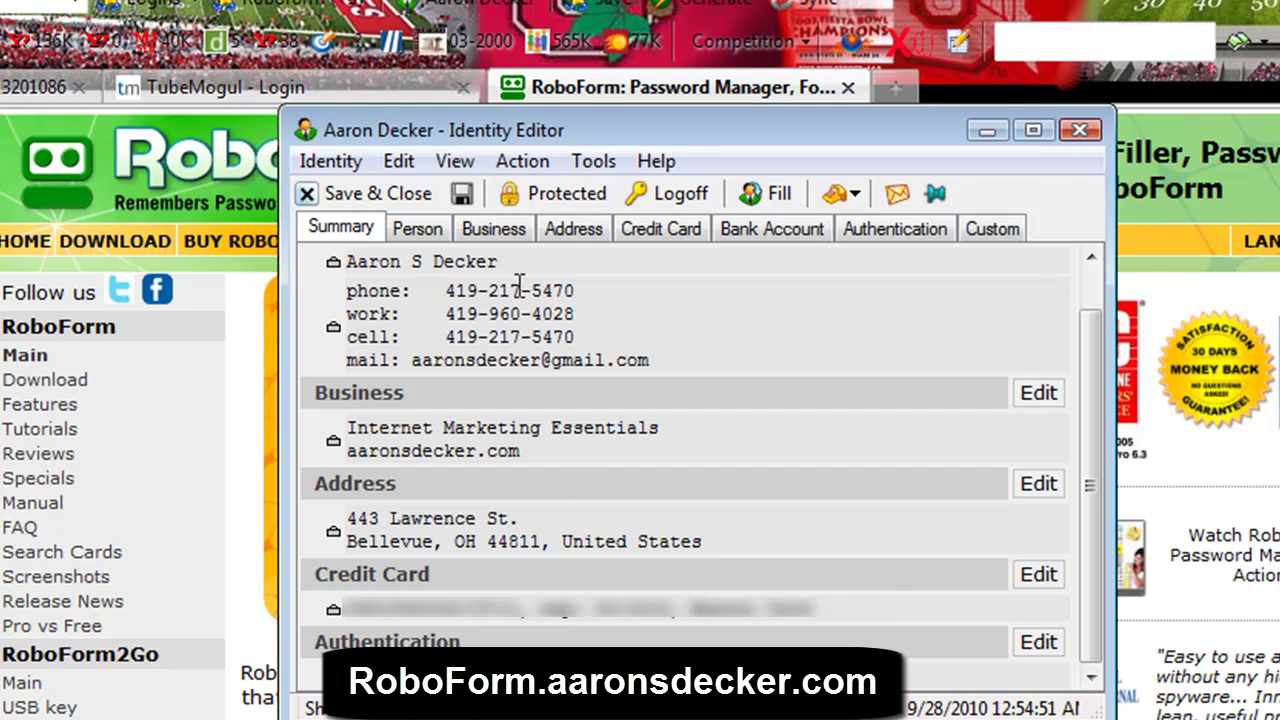
click(415, 229)
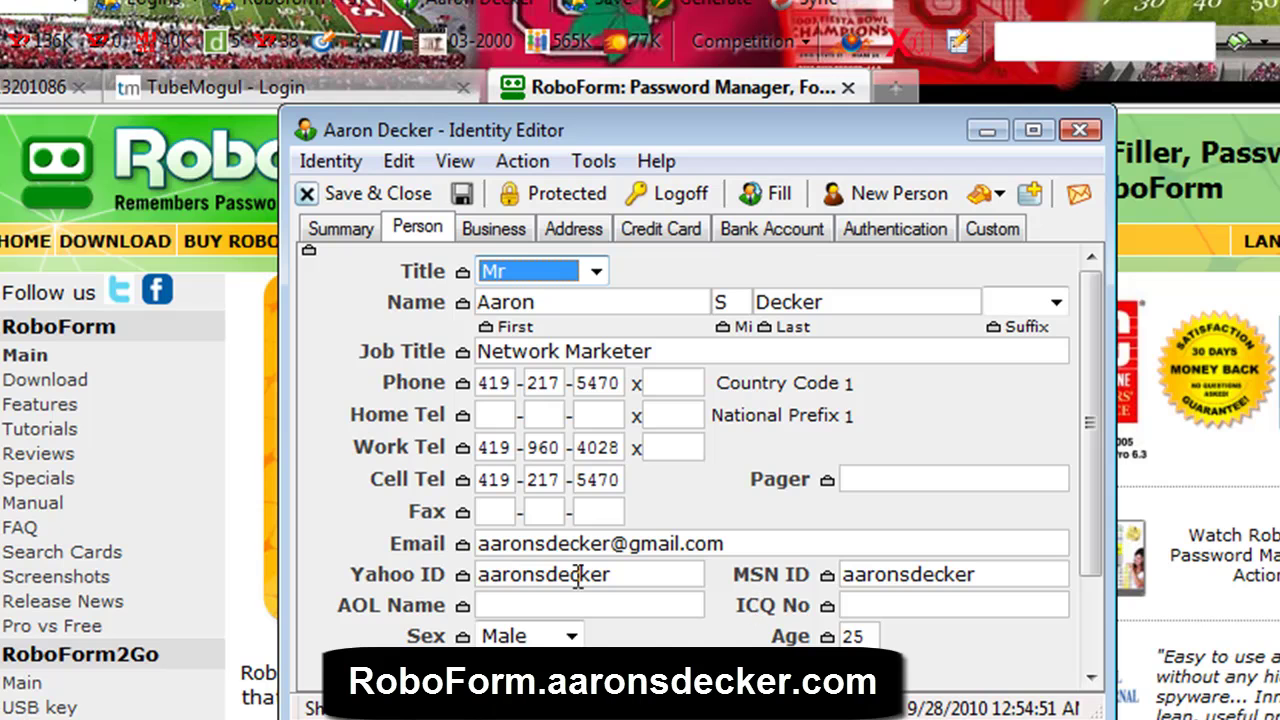
Browse the identity's Business, Address, Credit Card and Bank Account tabs, then close the editor.
drag(1080, 349, 1104, 530)
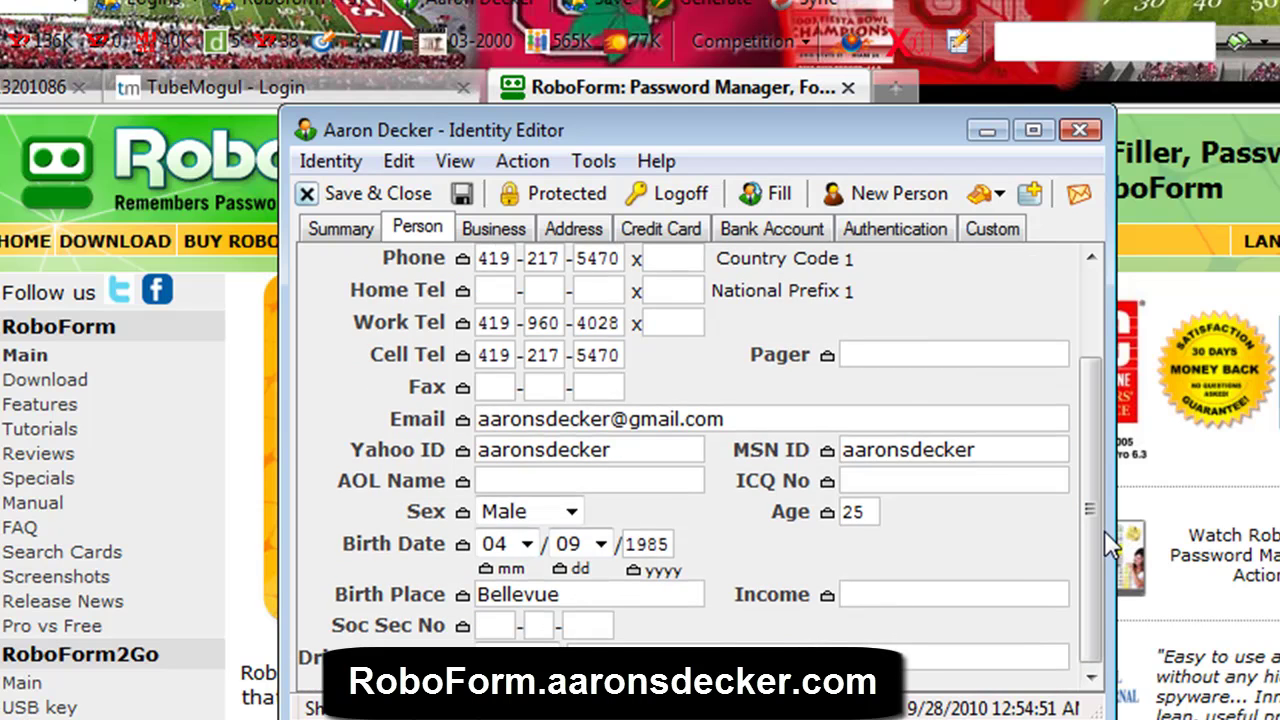
click(494, 229)
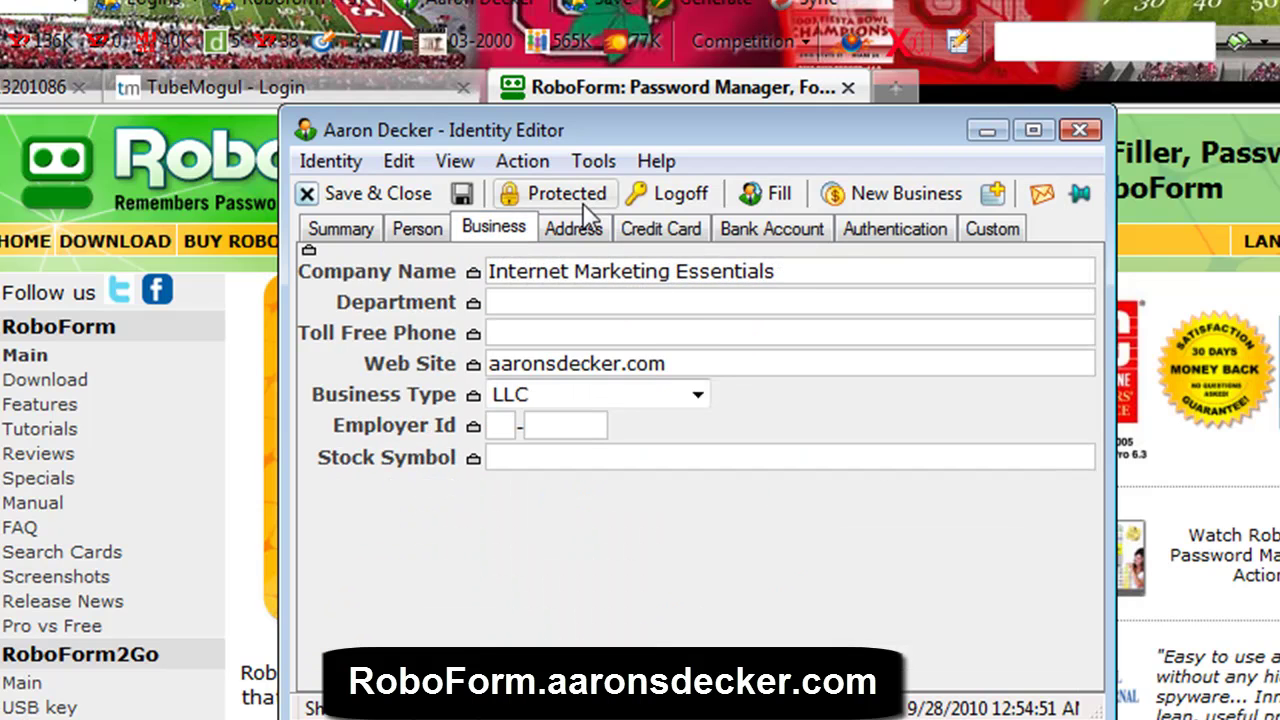
click(573, 229)
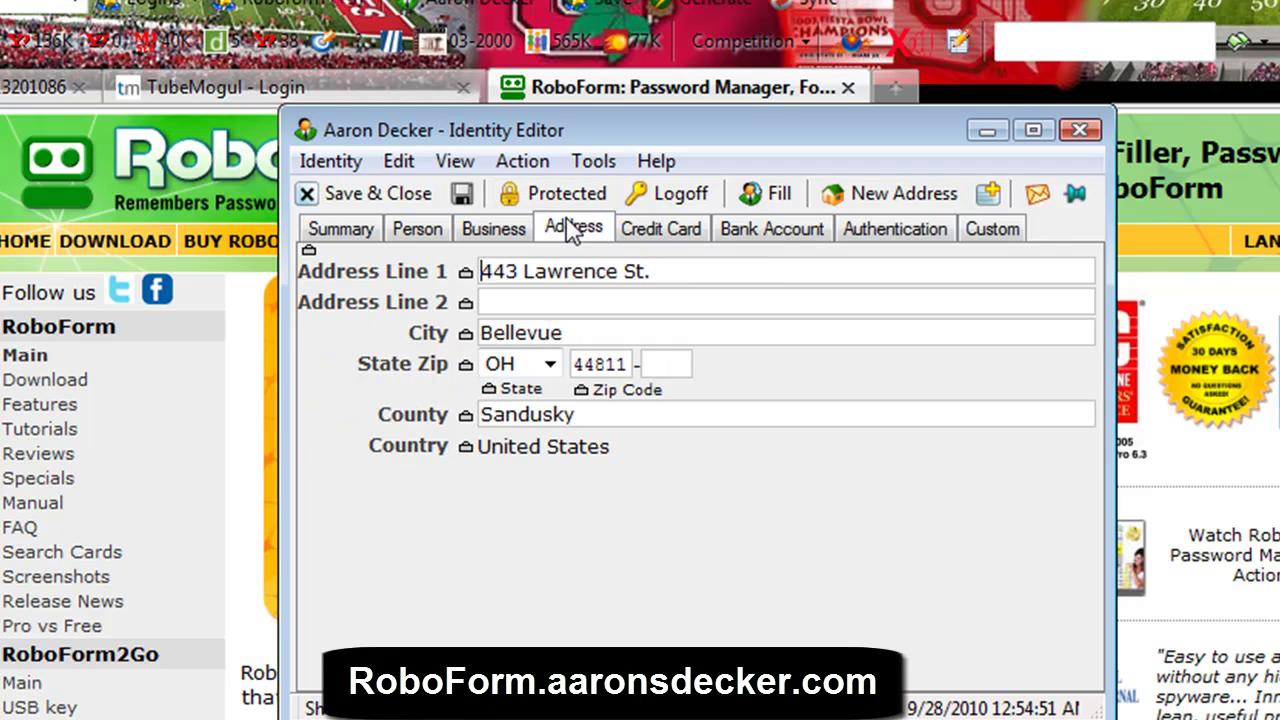
click(640, 236)
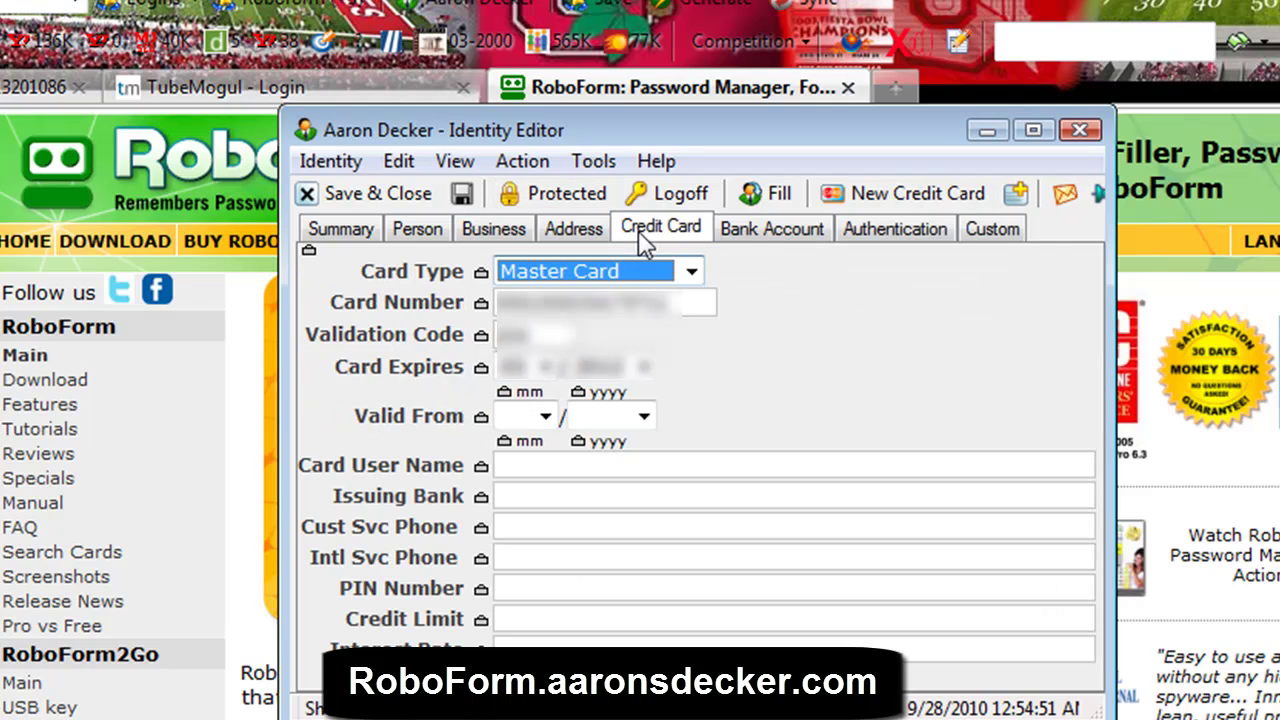
click(775, 238)
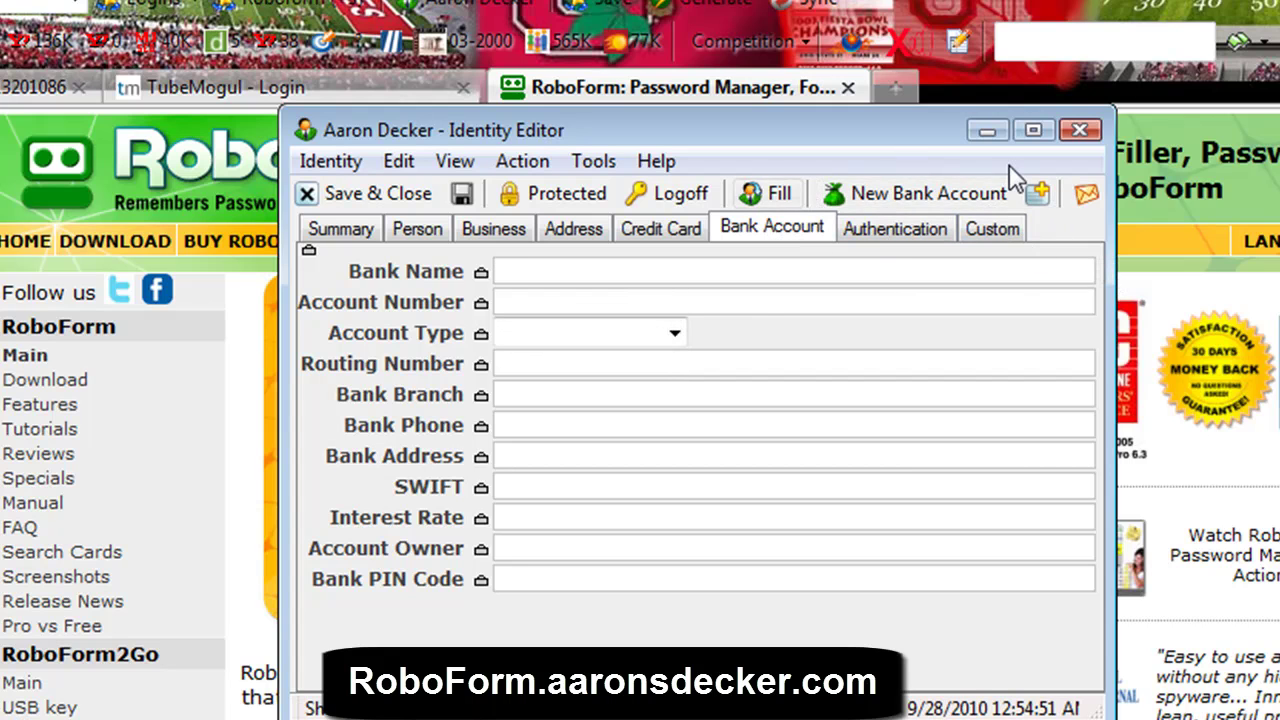
click(1080, 131)
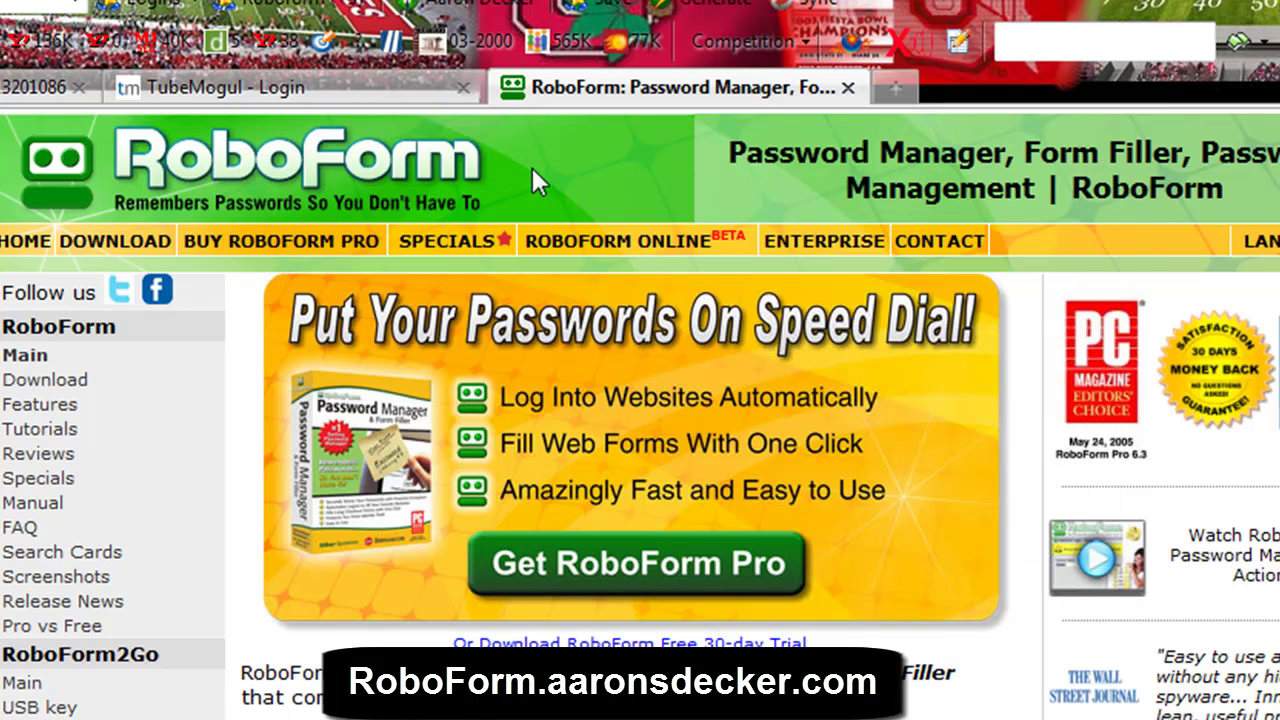
Toggle the password generator and identity fill panel, then go to the Facebook profile page.
click(729, 6)
click(729, 6)
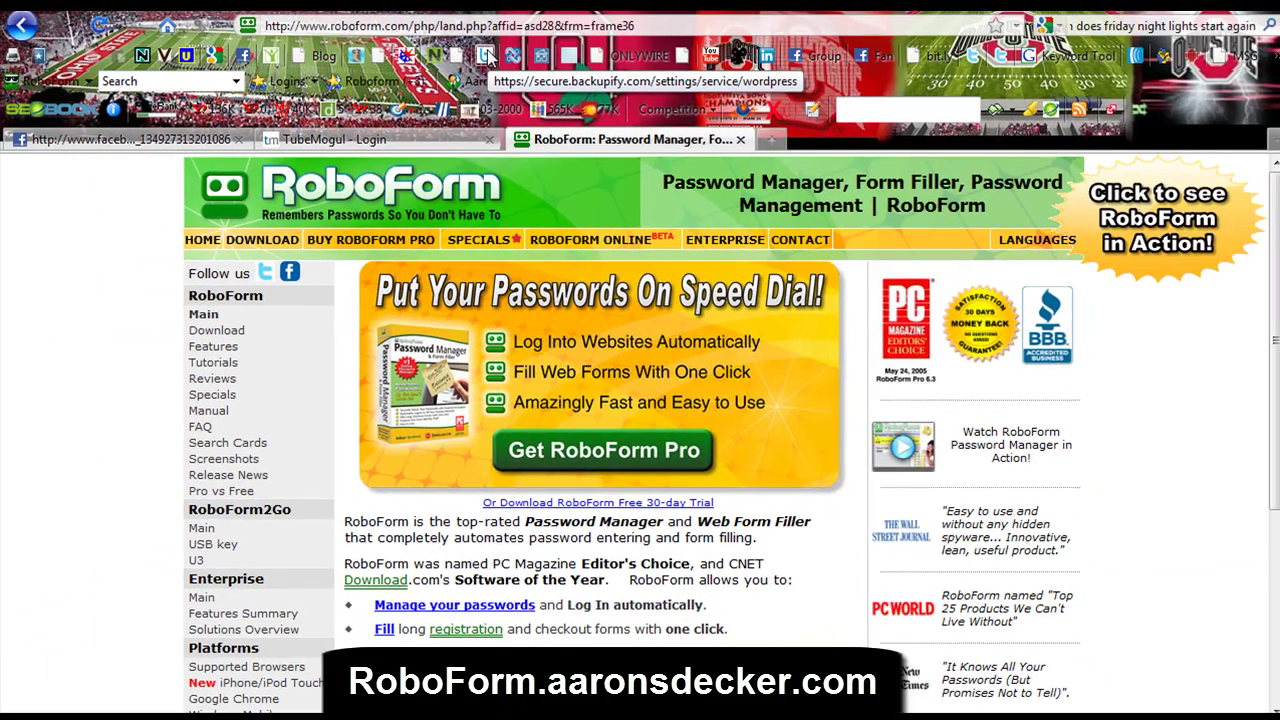
click(500, 82)
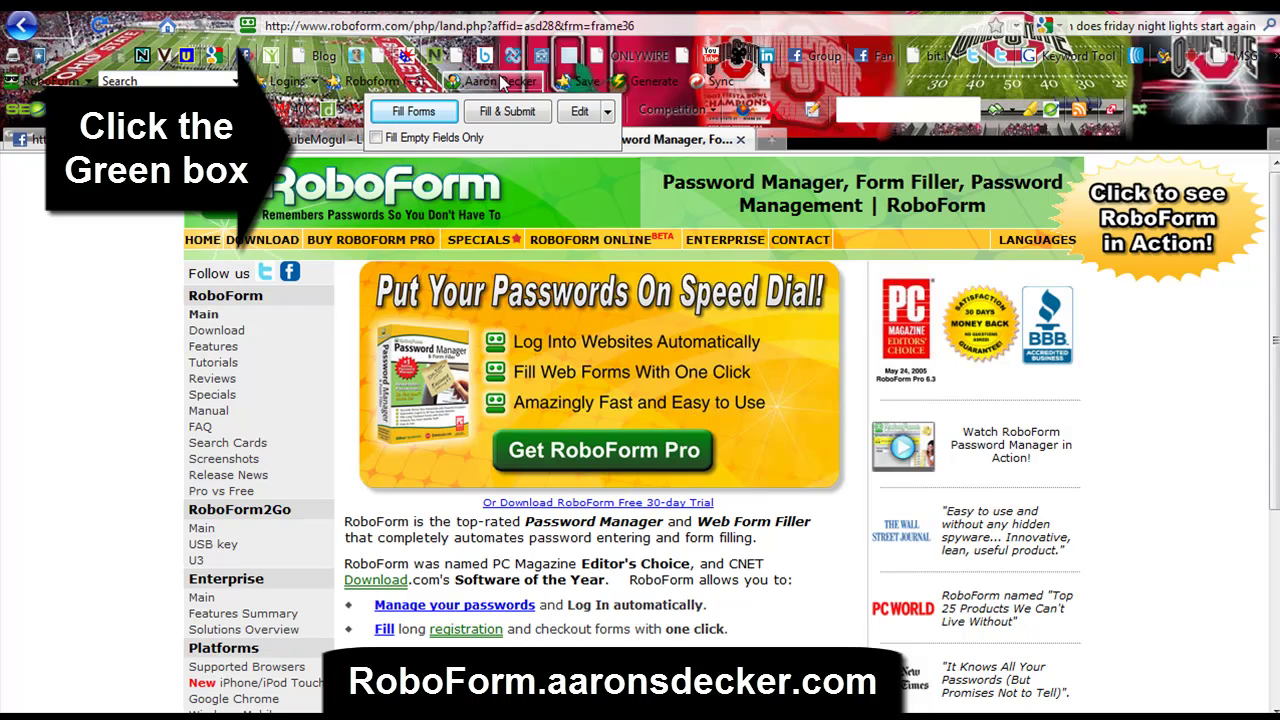
click(706, 146)
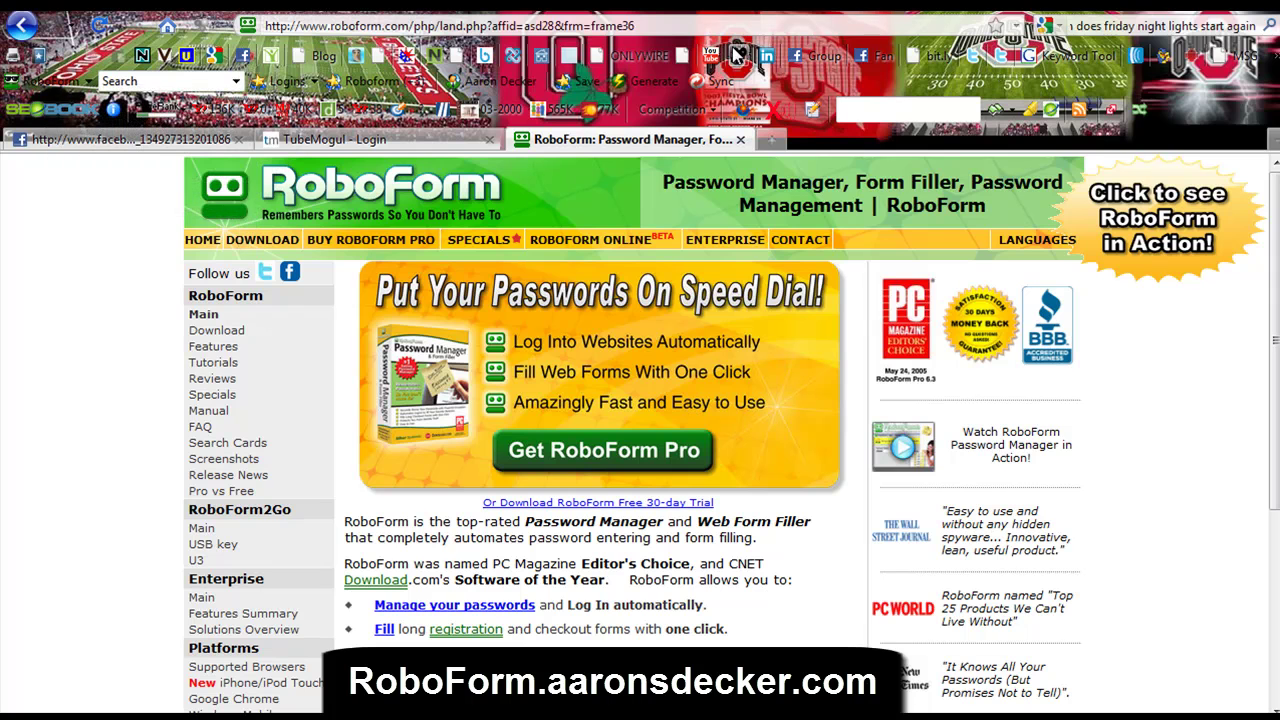
click(243, 56)
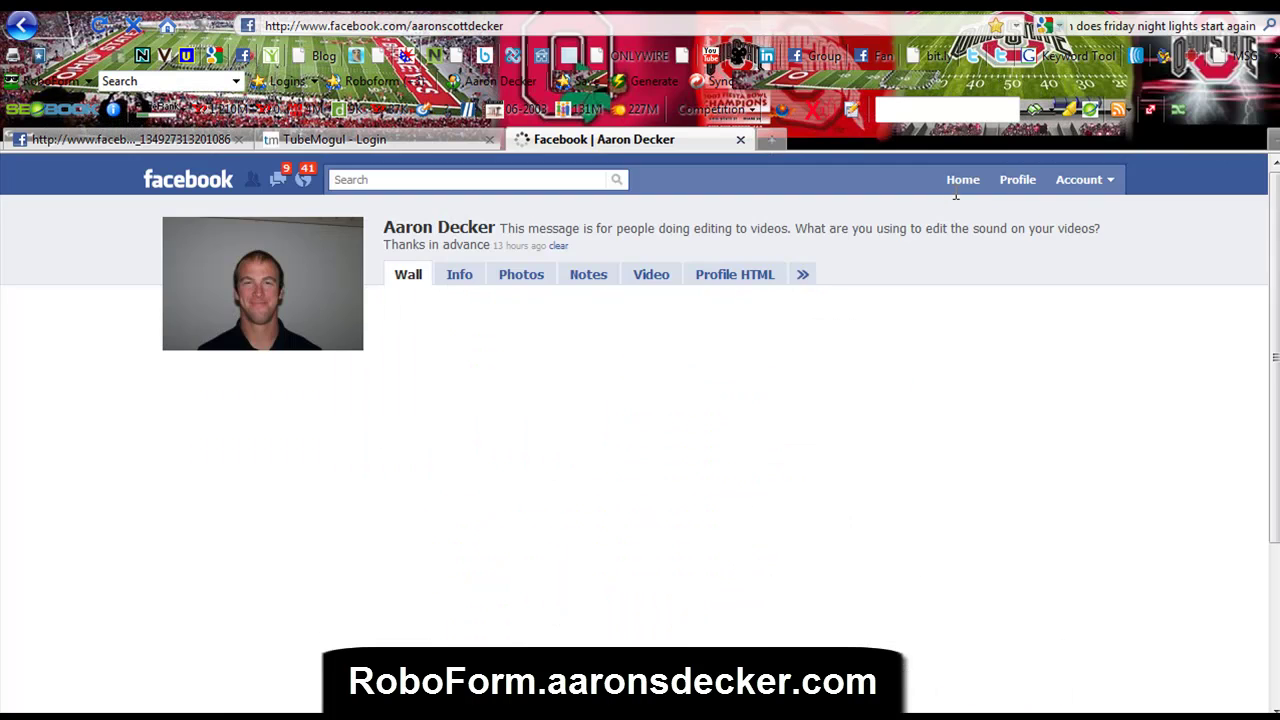
Log out through Facebook's Account menu and list the two matching Facebook passcards.
click(1078, 180)
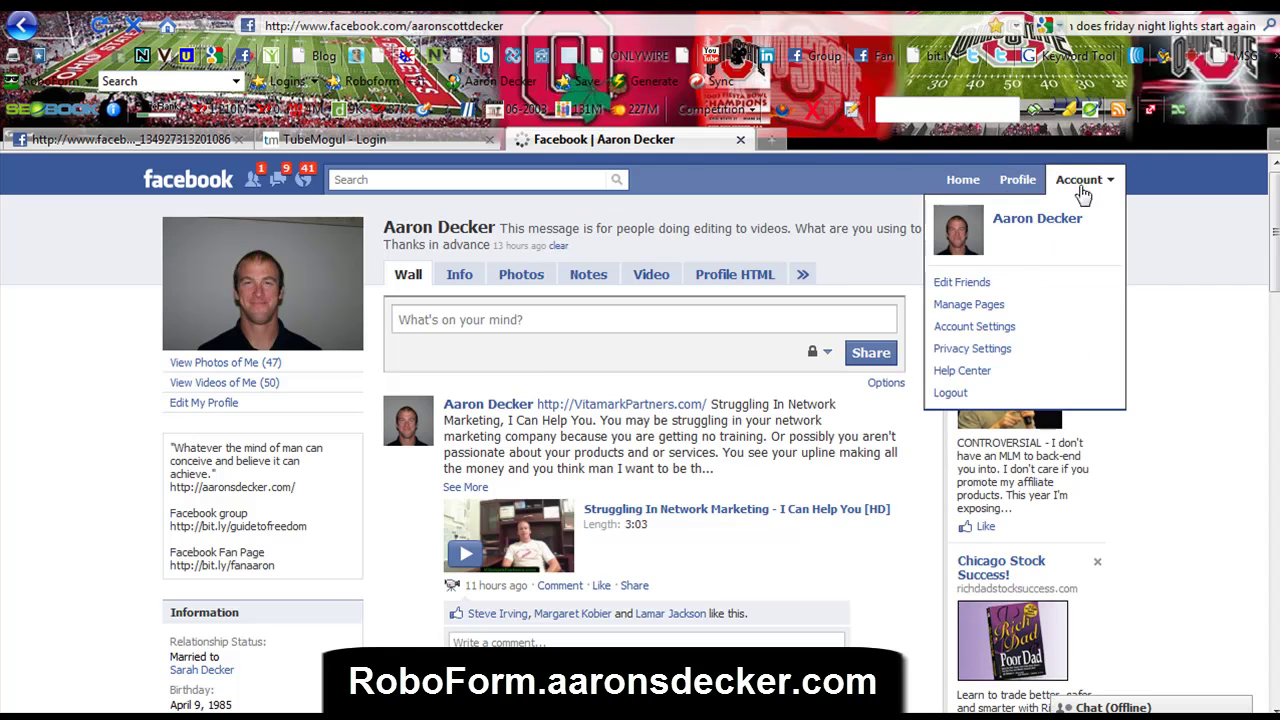
click(948, 393)
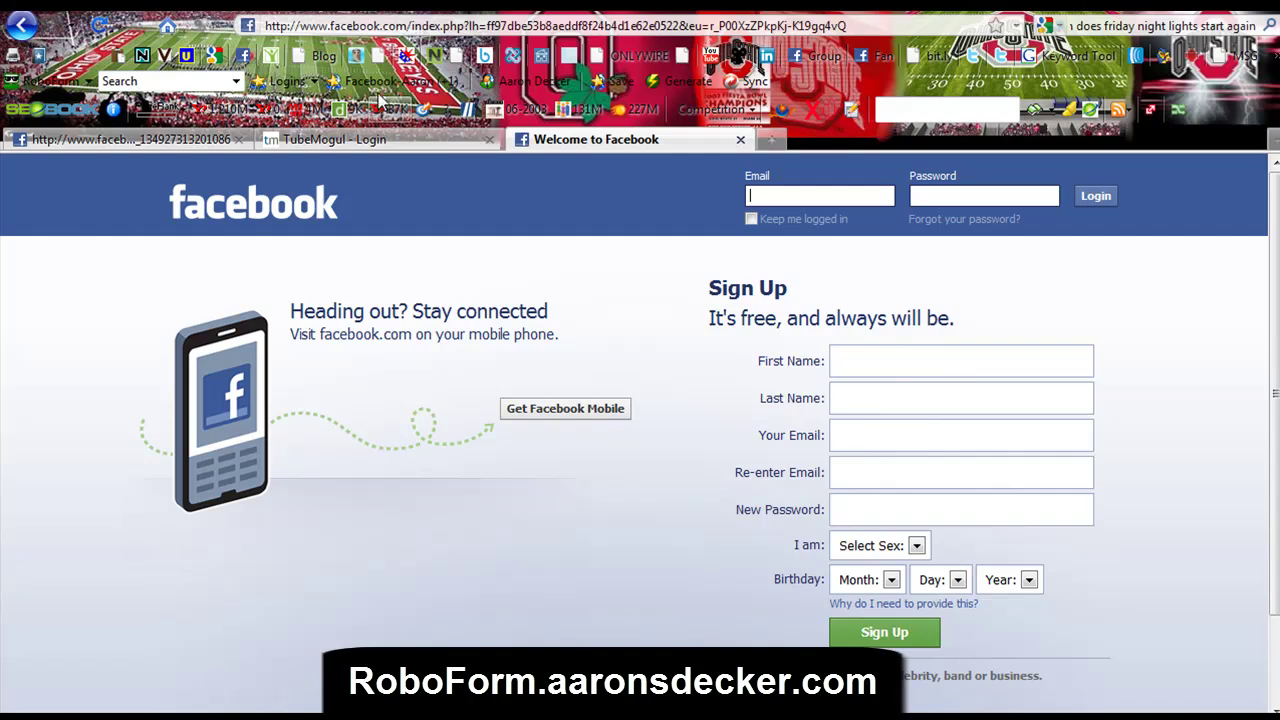
click(375, 84)
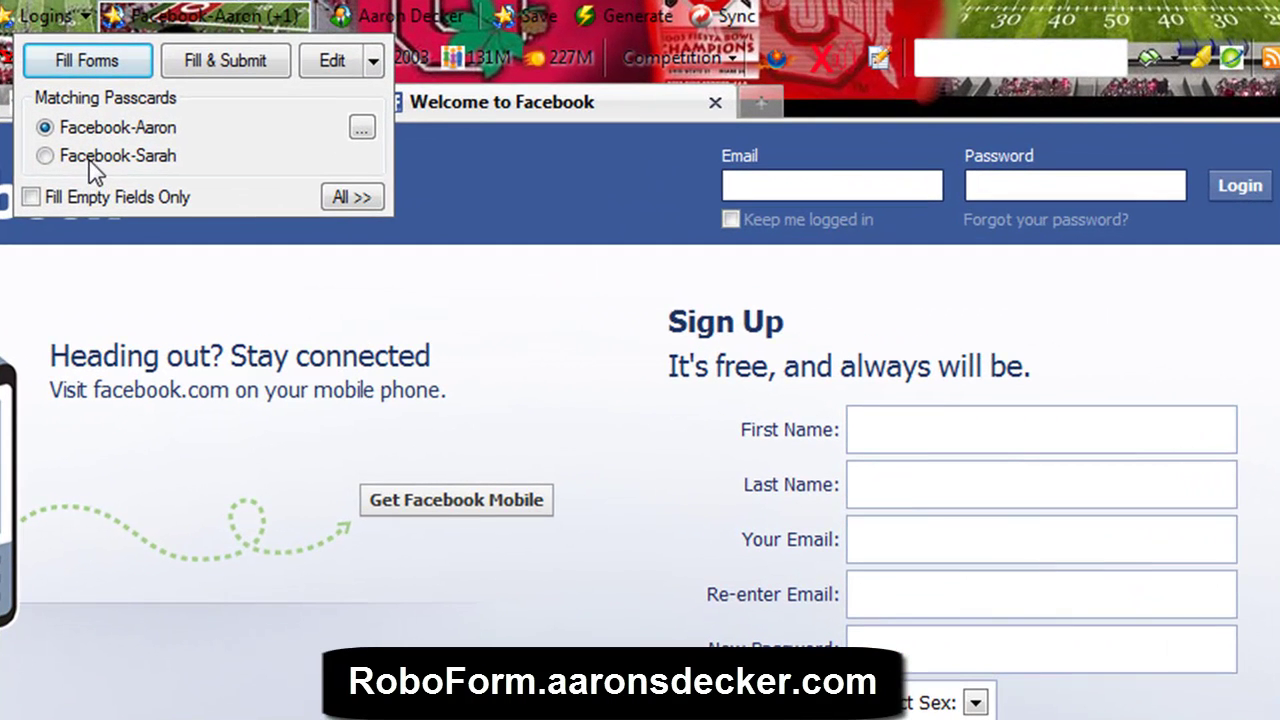
Fill the login from the Facebook passcard, clear both fields, then sign in with Fill & Submit.
click(80, 62)
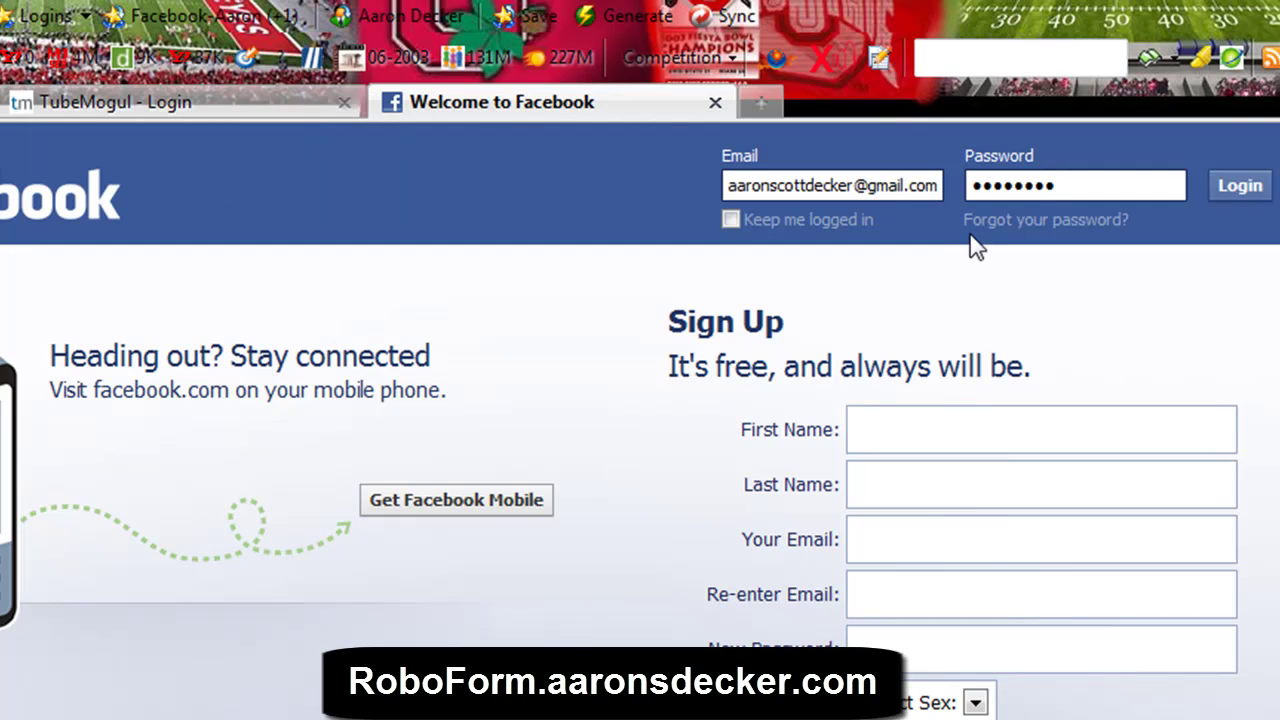
click(211, 29)
click(1114, 183)
drag(1114, 183, 673, 183)
key(BackSpace)
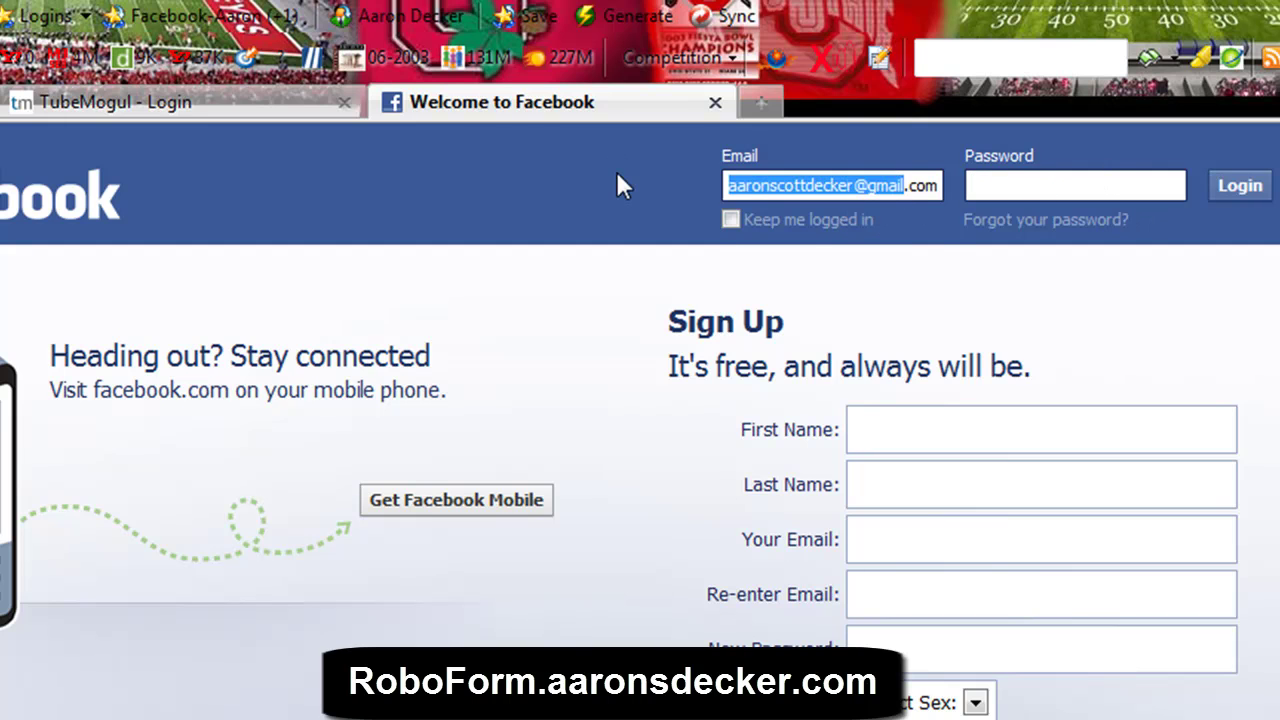
key(Delete)
key(Delete)
key(Delete)
key(Delete)
key(Delete)
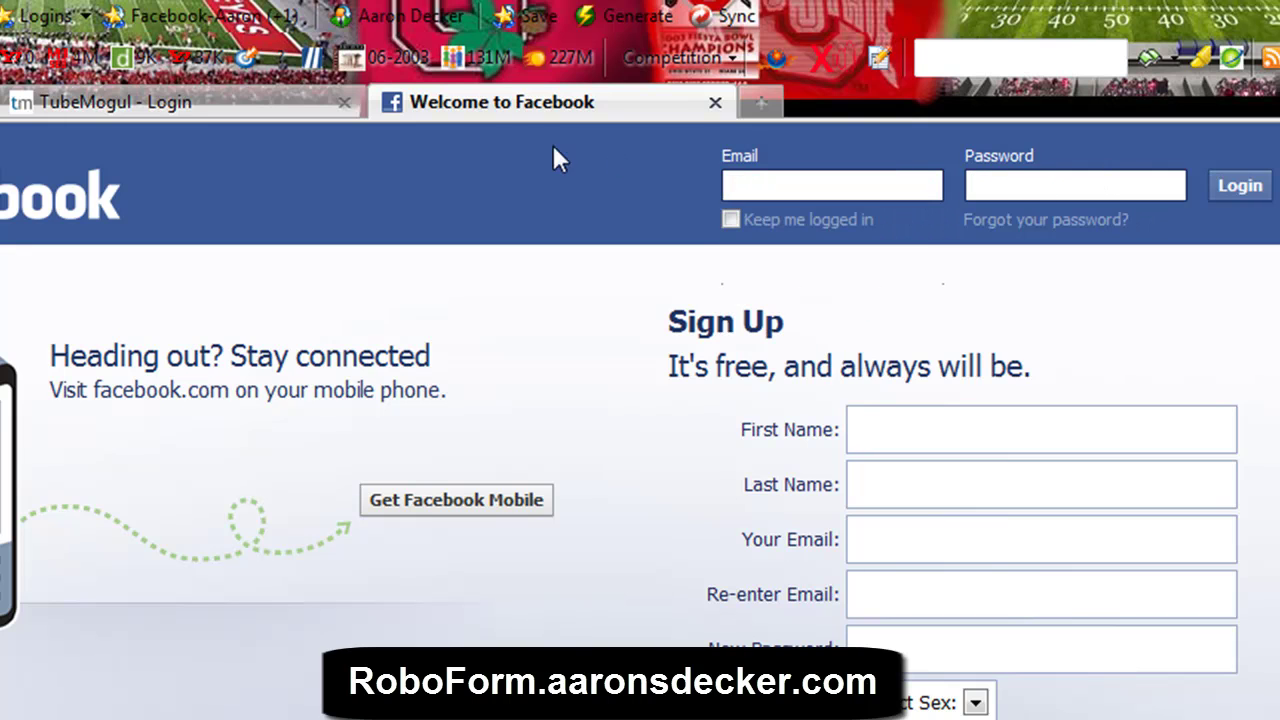
click(222, 20)
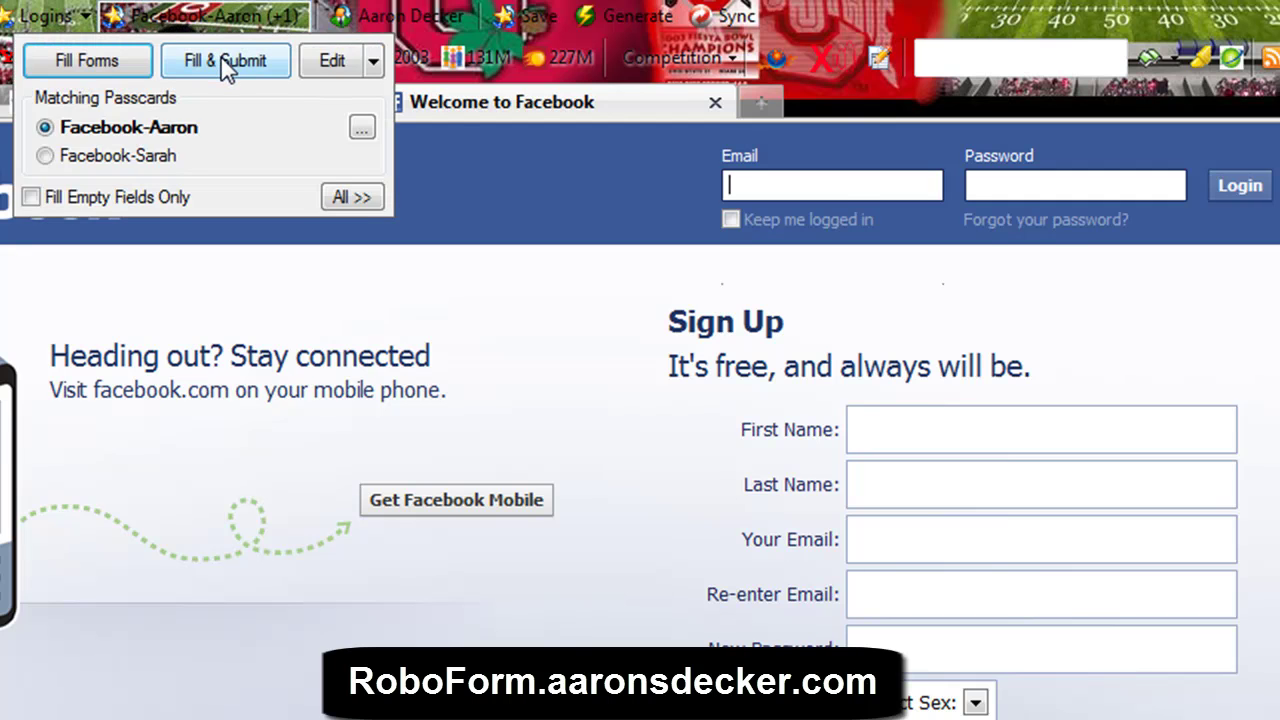
click(225, 62)
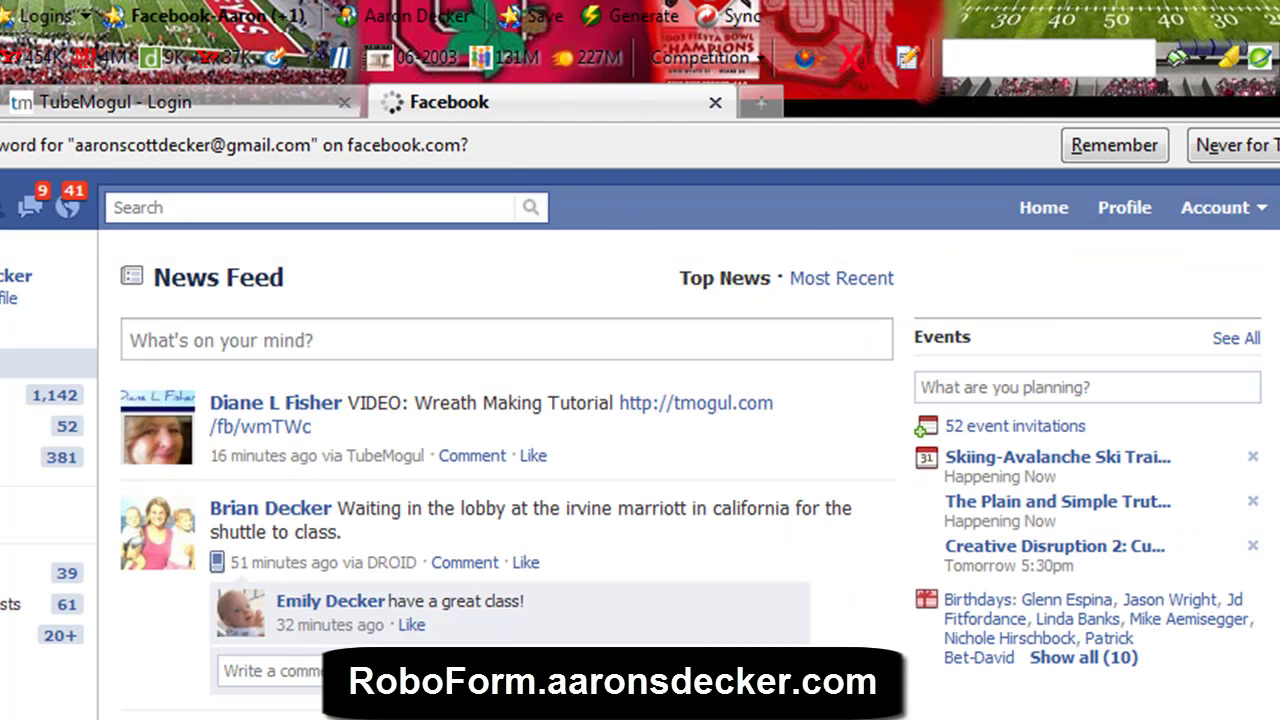
Visit the Facebook profile, then log out from the Account menu.
click(1125, 208)
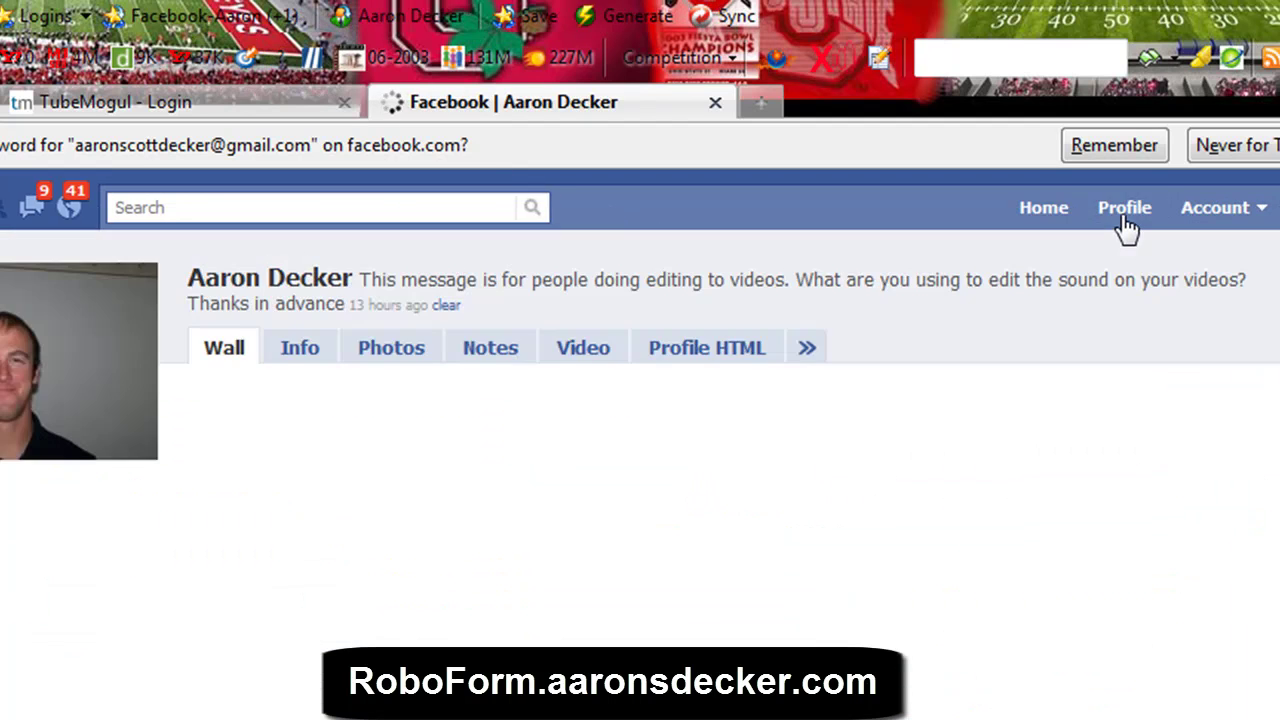
click(1218, 208)
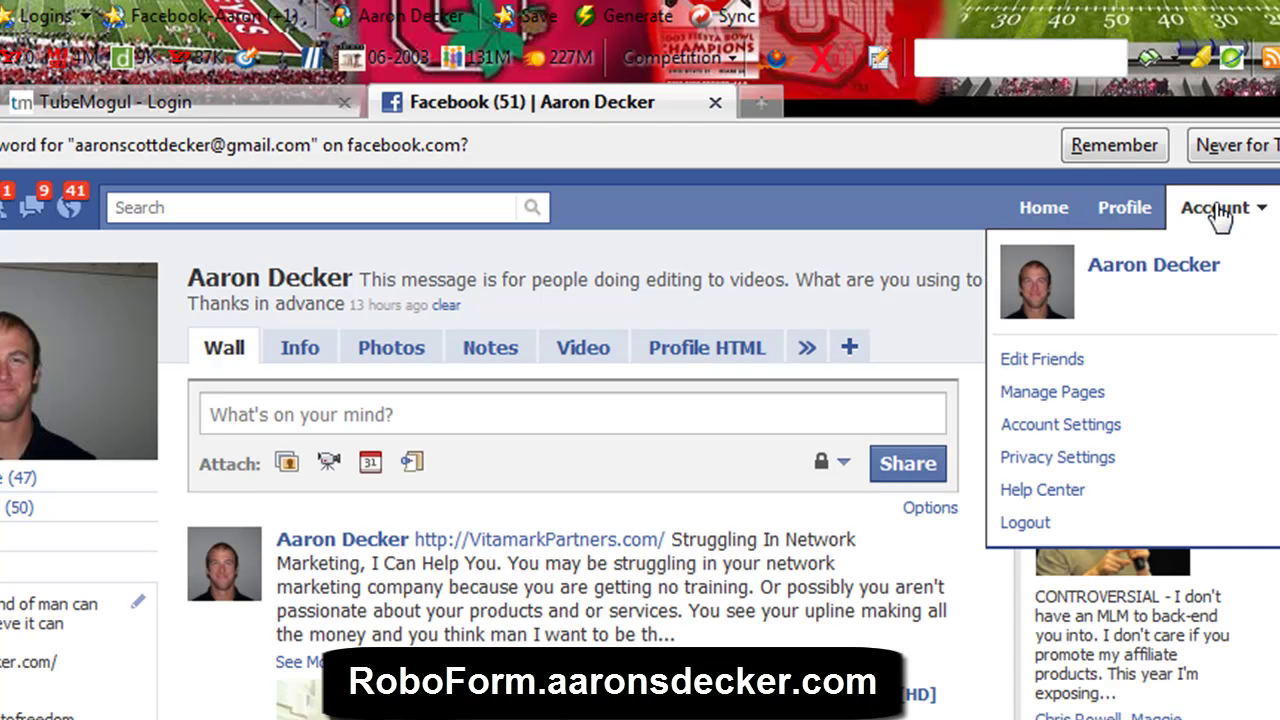
click(1010, 528)
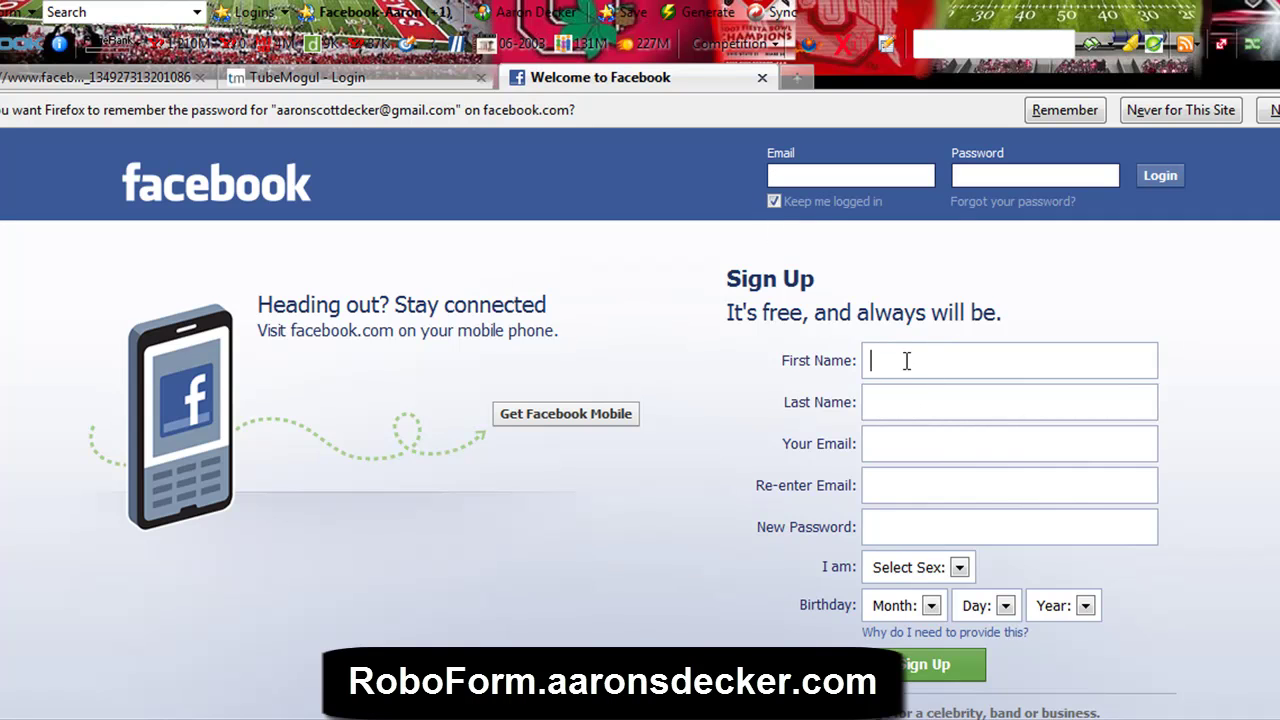
Step through the Last Name, Email, Re-enter Email and New Password sign-up fields.
click(912, 410)
click(882, 452)
click(886, 488)
click(883, 527)
Fill Facebook's sign-up form from the saved identity, then list the saved logins.
click(537, 14)
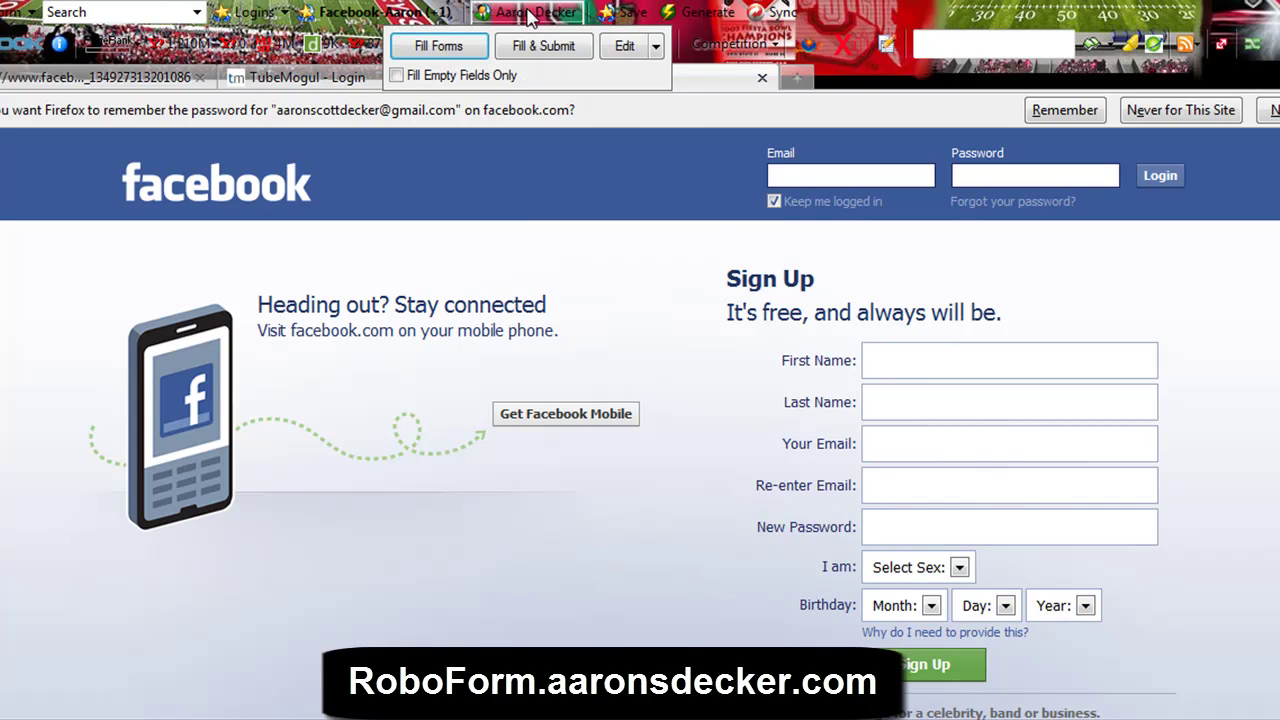
click(14, 26)
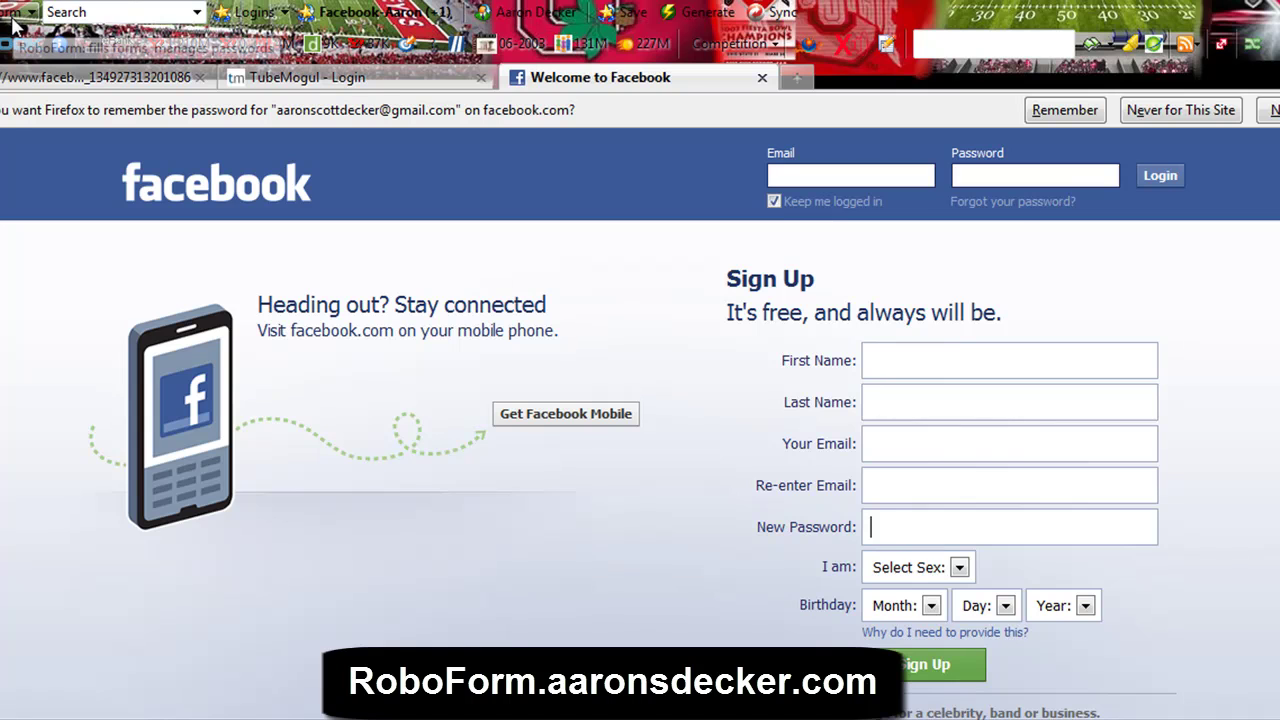
click(520, 16)
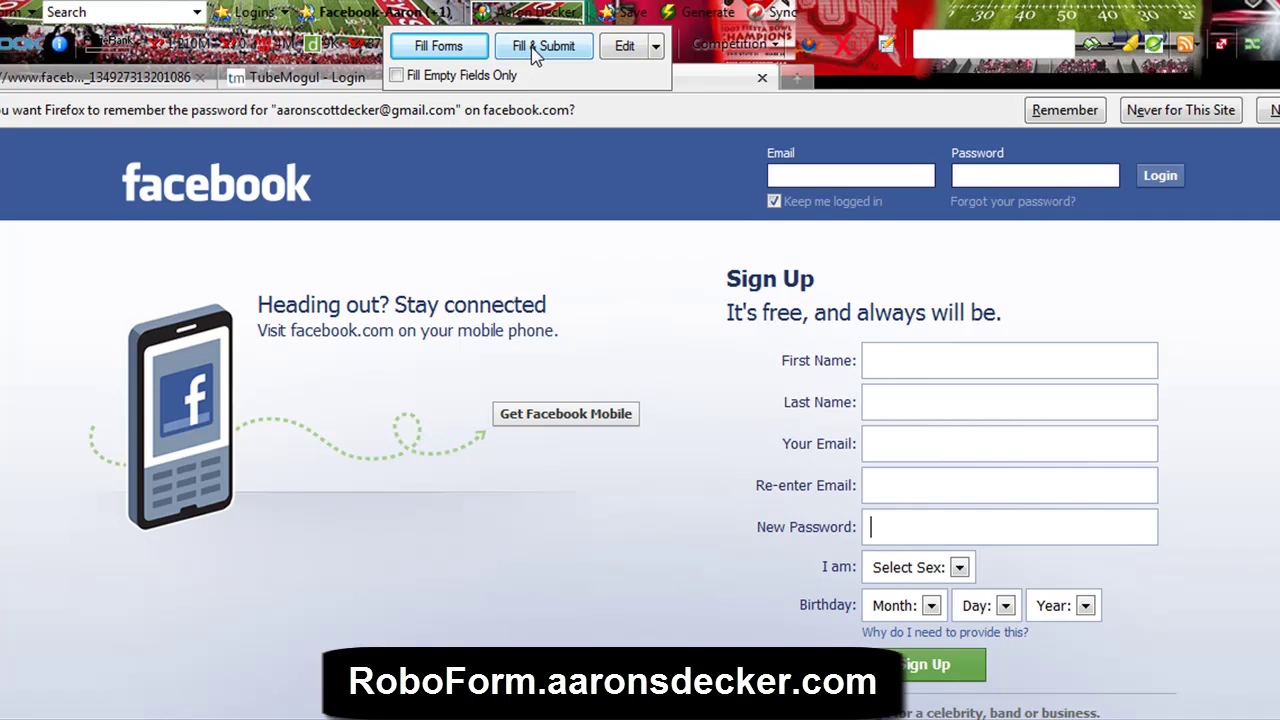
click(441, 47)
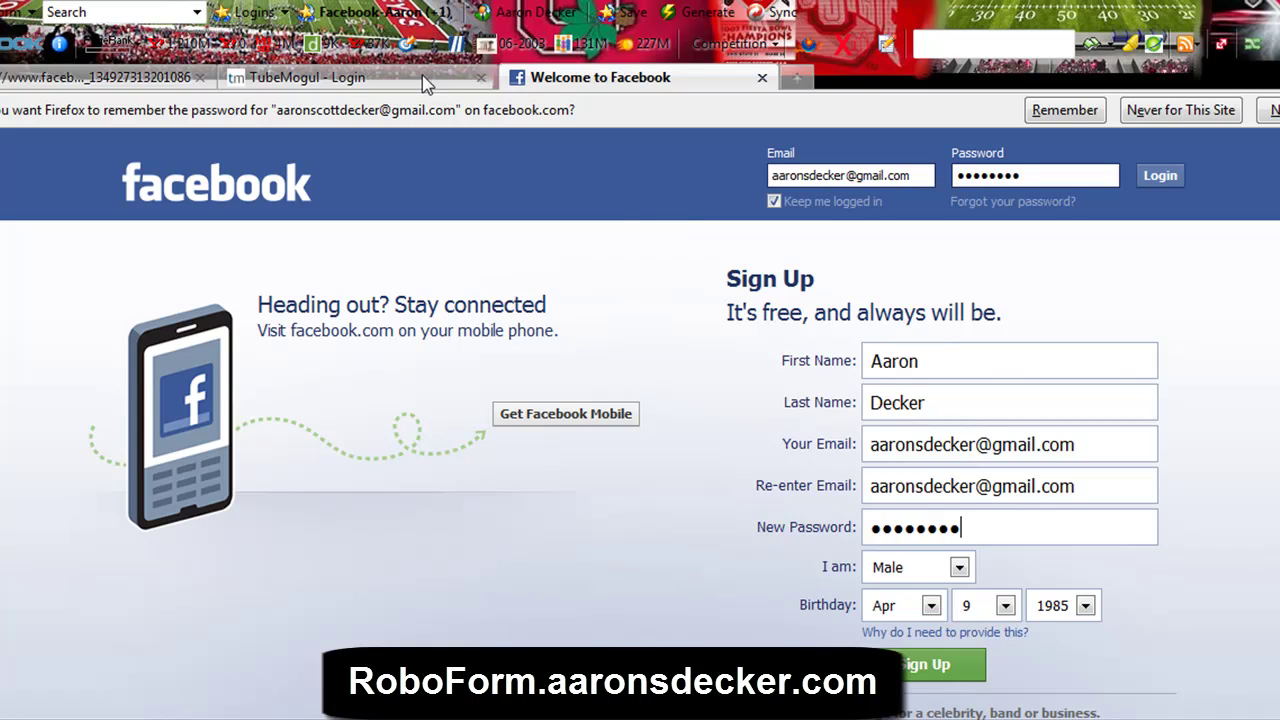
click(250, 12)
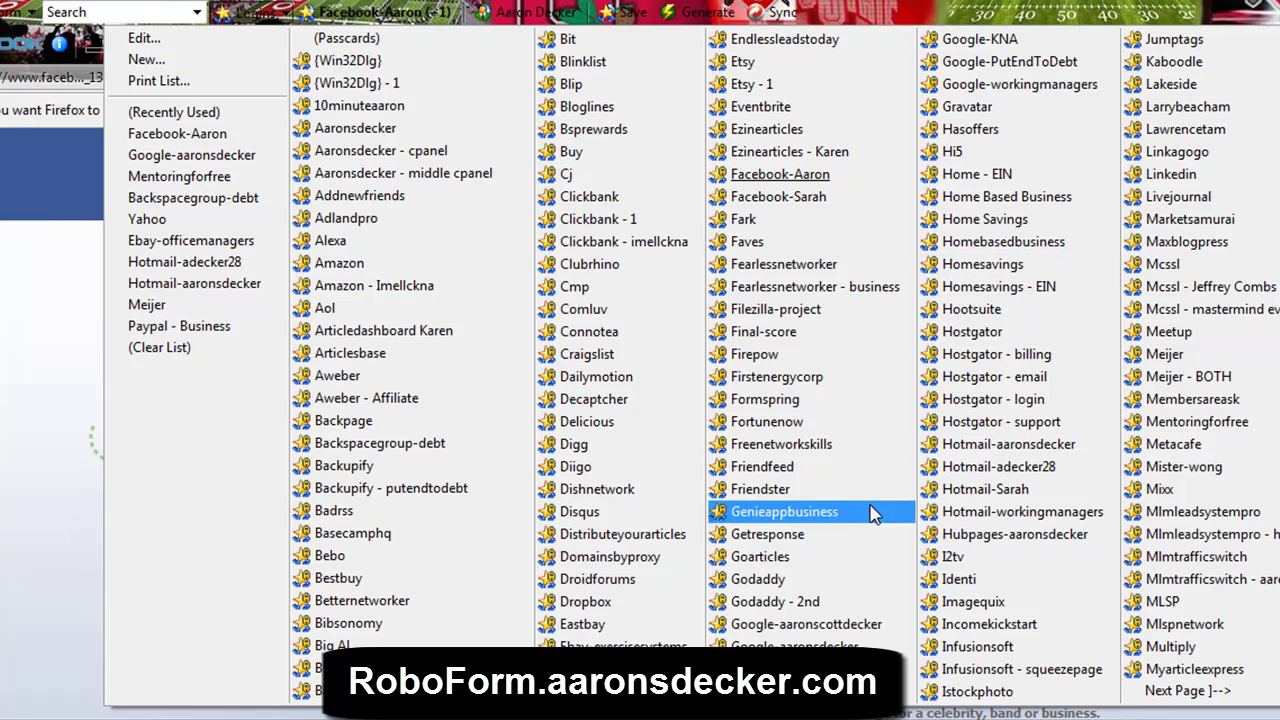
Dismiss RoboForm's saved-logins list, returning to the filled-in Facebook sign-up form.
click(5, 414)
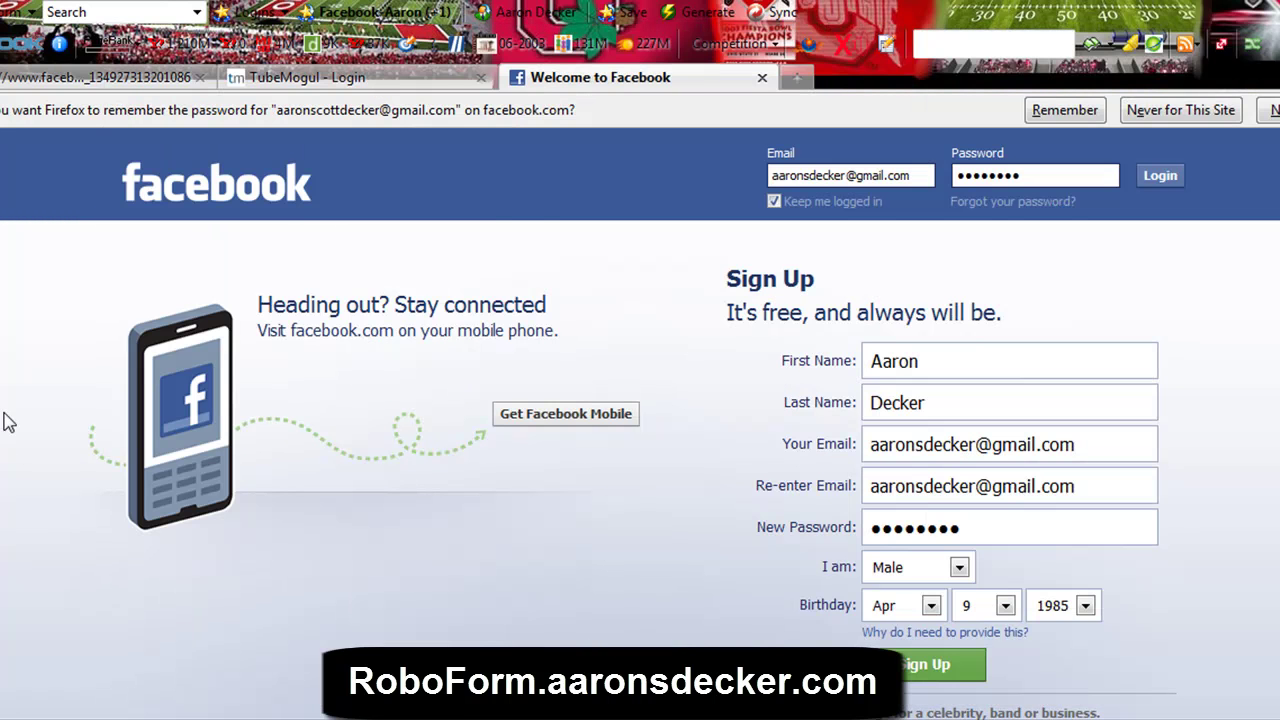